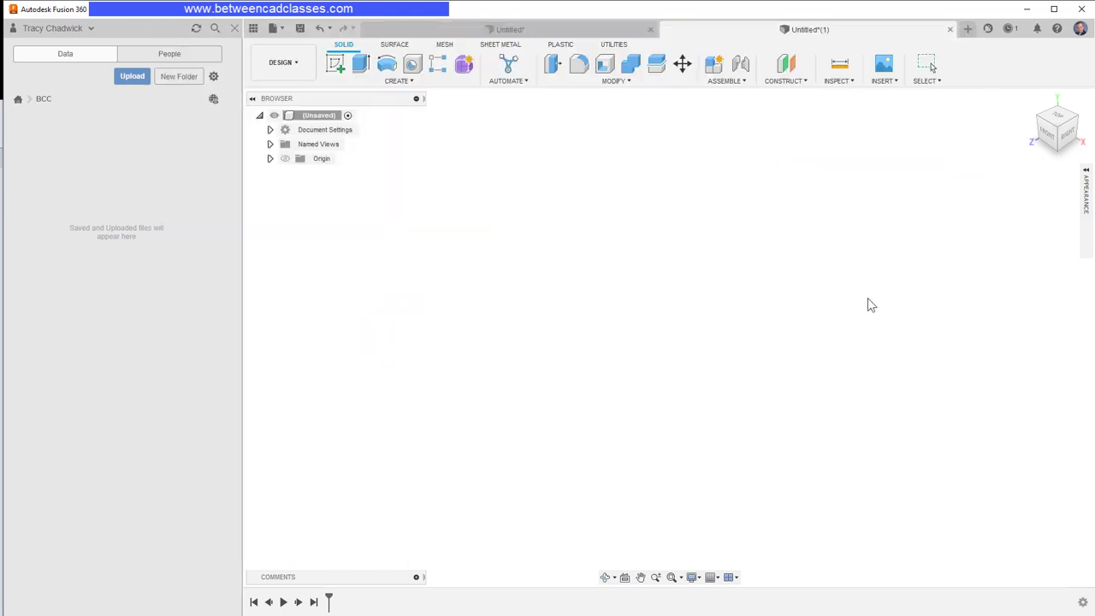
Step: Change the document's active units to Millimeter
left_click(270, 130)
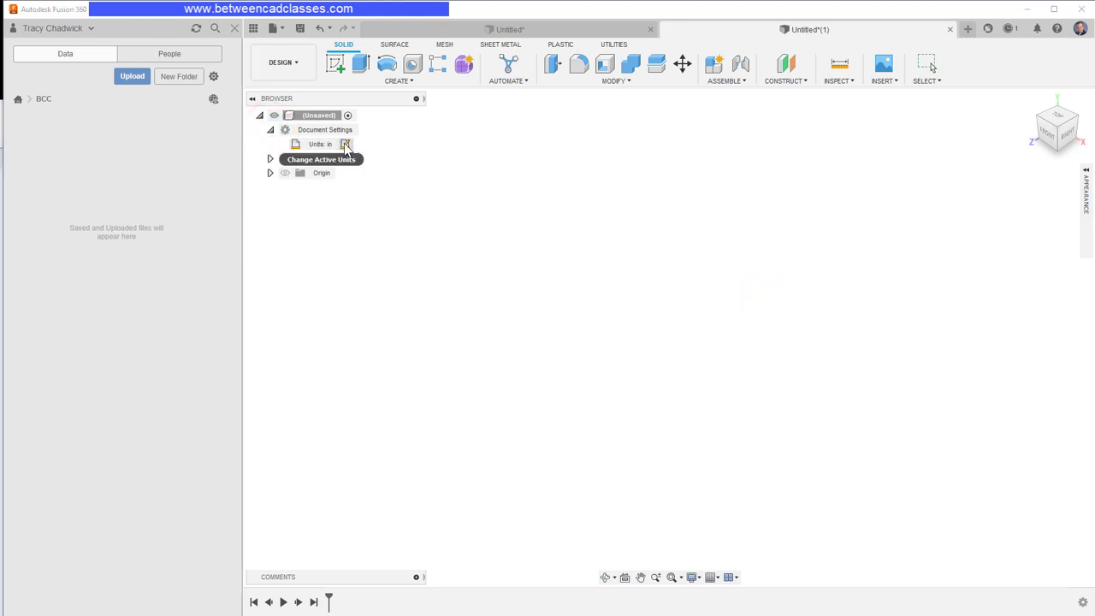
left_click(346, 146)
left_click(1066, 189)
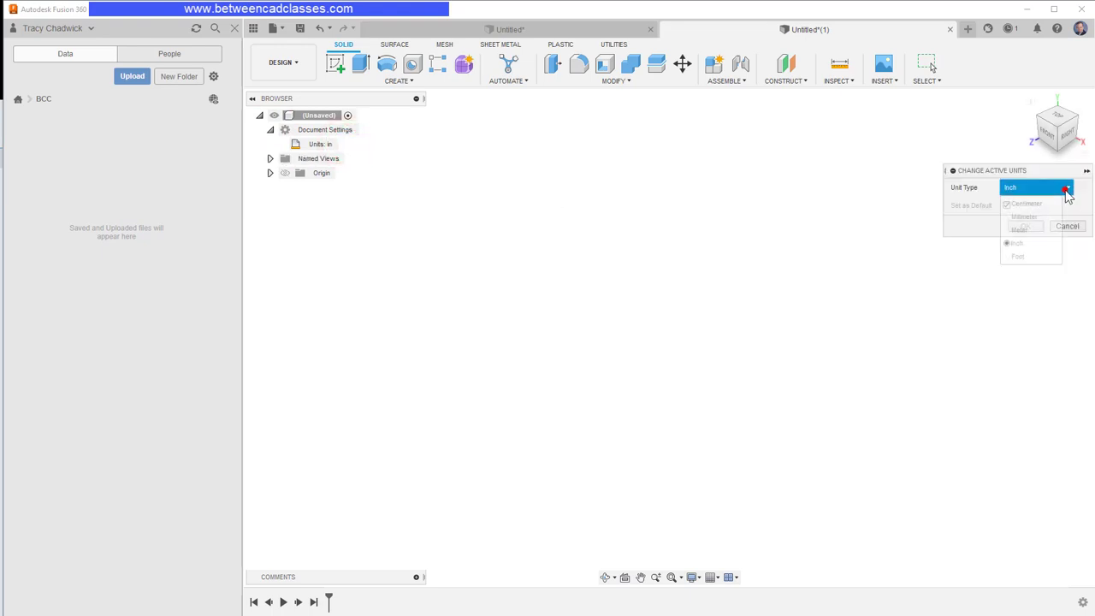
left_click(1038, 216)
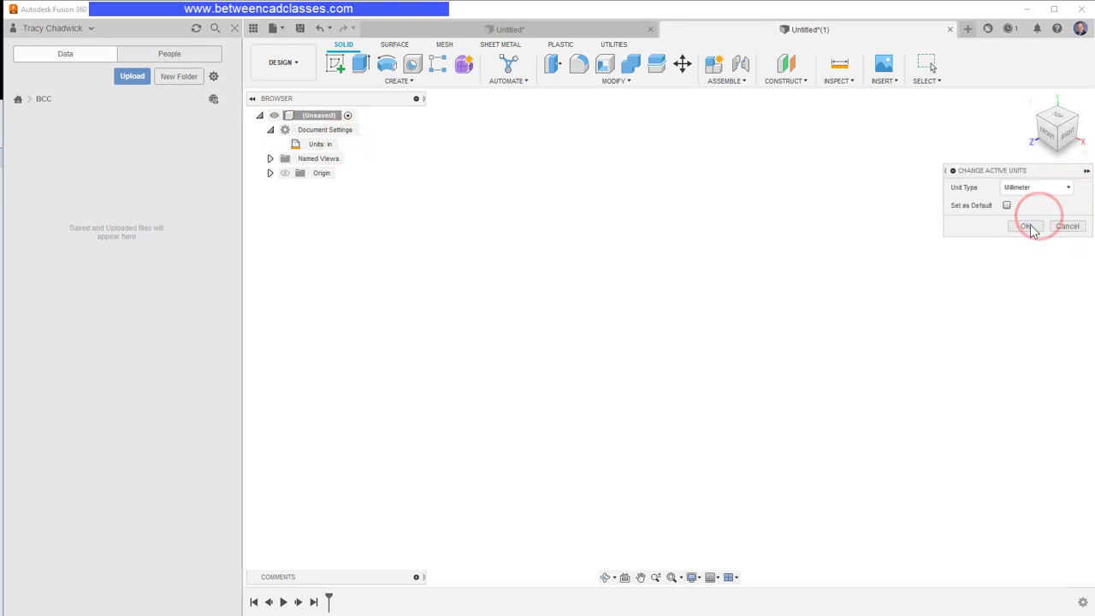
left_click(1027, 227)
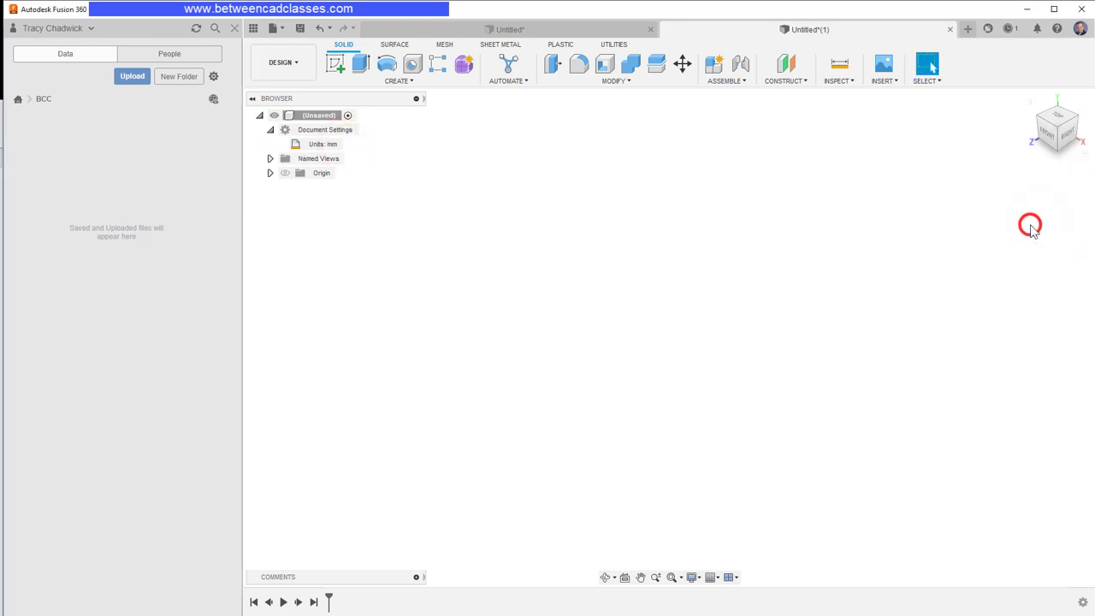
Step: Sketch a center rectangle on the horizontal origin plane, centred on the origin, 128 mm high and 200 mm wide, and finish the sketch
left_click(336, 64)
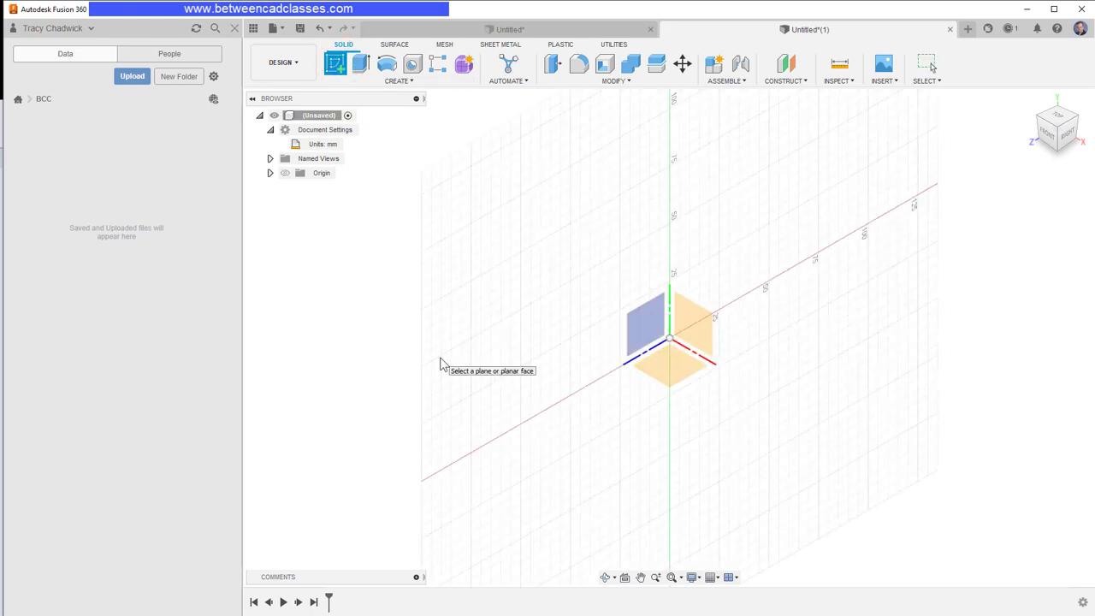
left_click(676, 371)
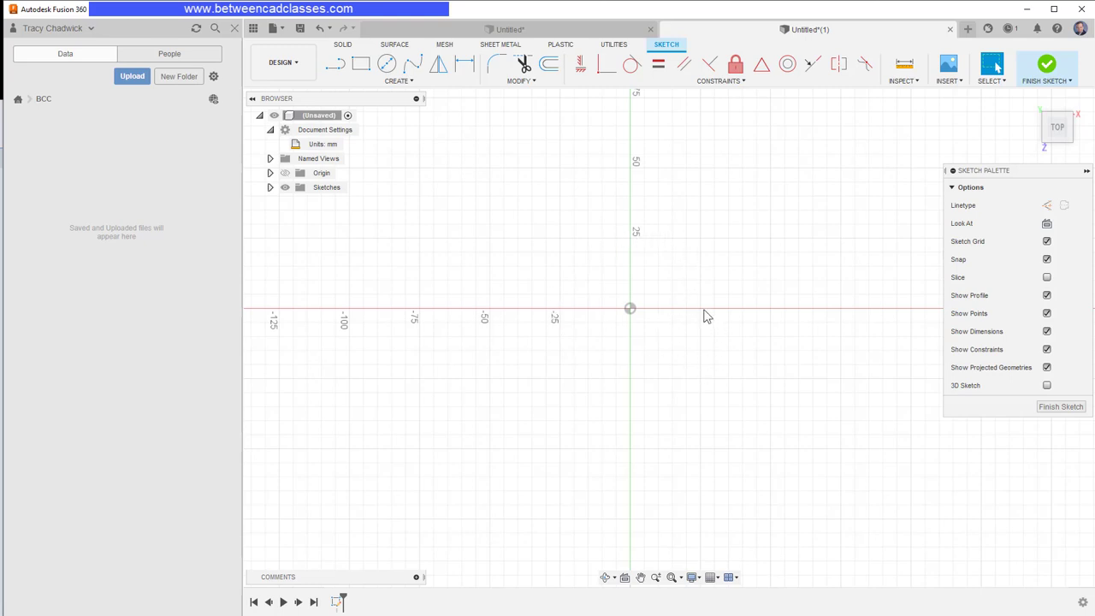
left_click(409, 82)
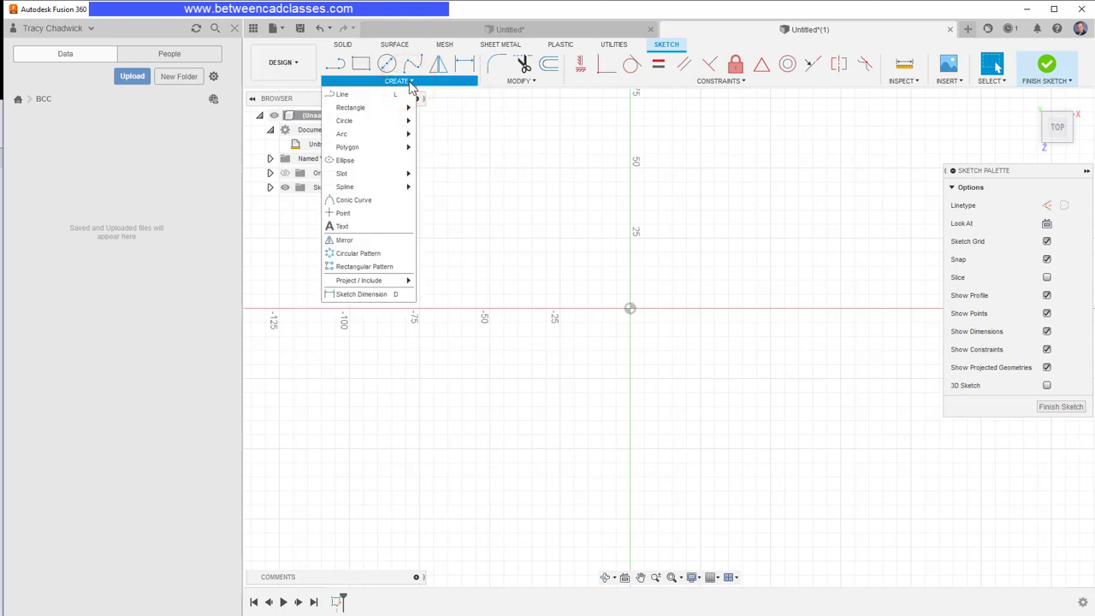
mouse_move(392, 107)
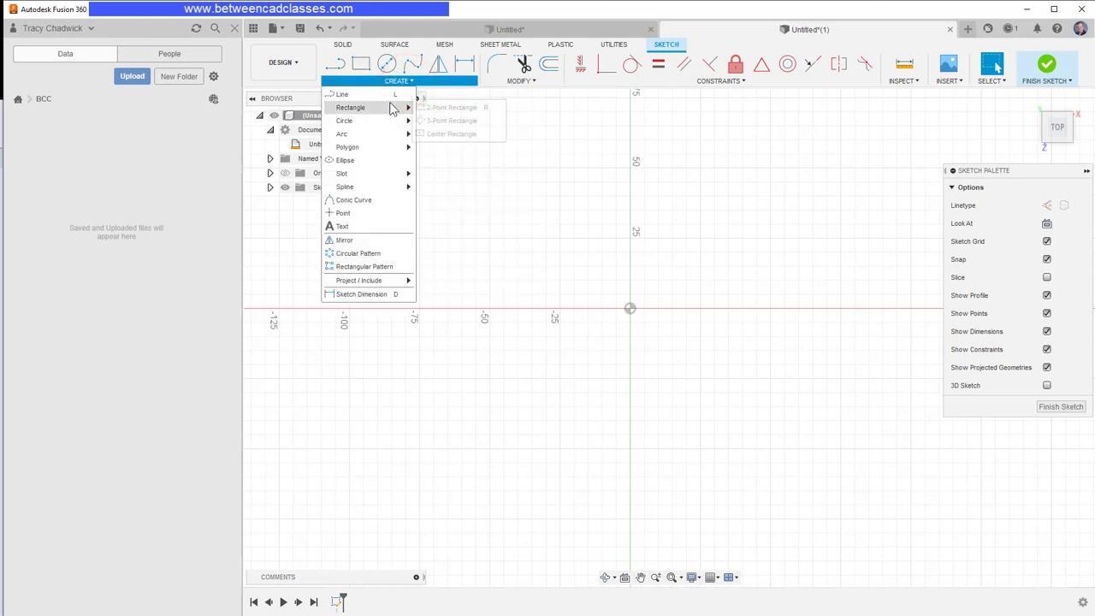
left_click(453, 134)
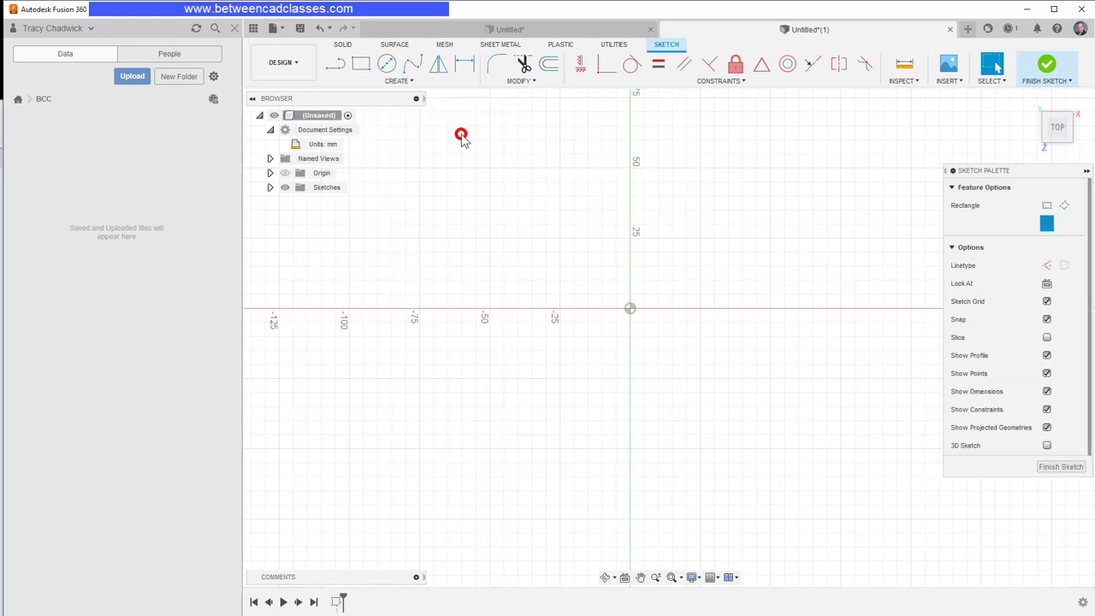
left_click(630, 309)
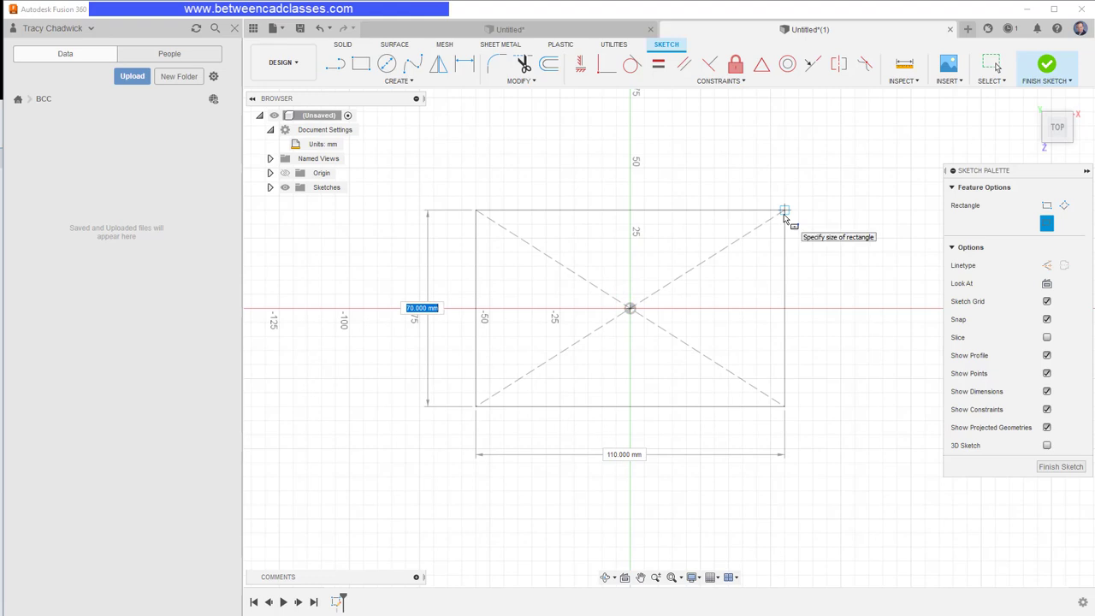
type("128")
key("Tab")
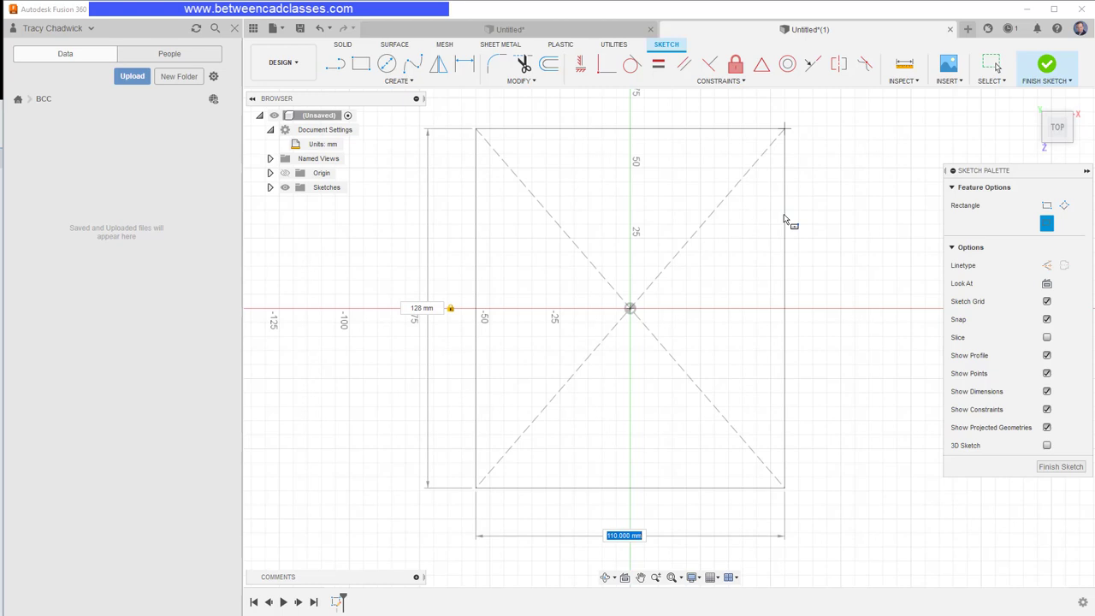
type("200")
key("Tab")
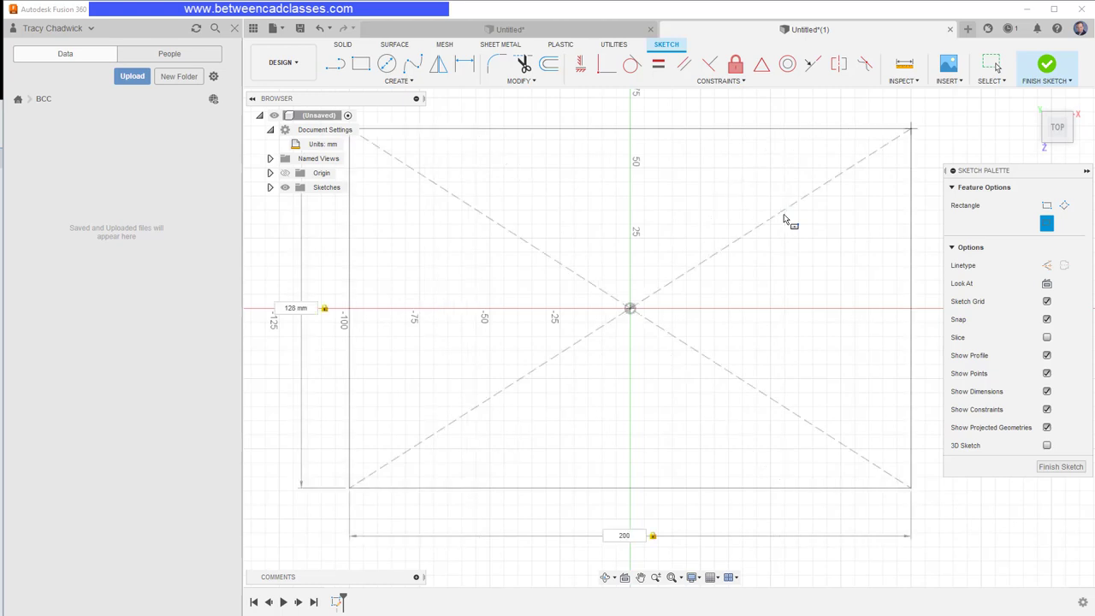
key("Return")
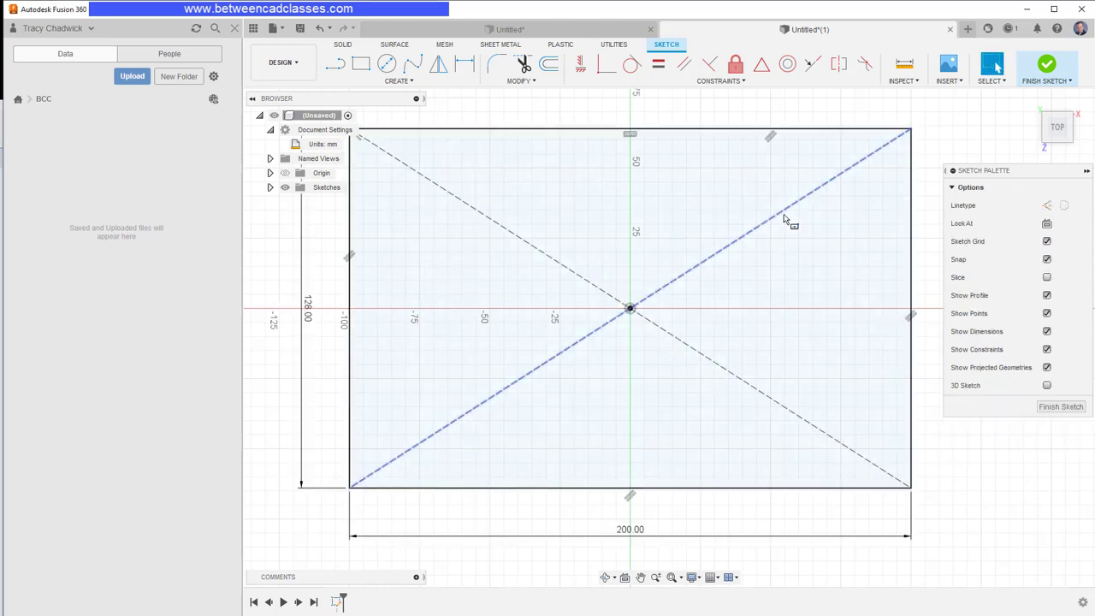
left_click(1049, 66)
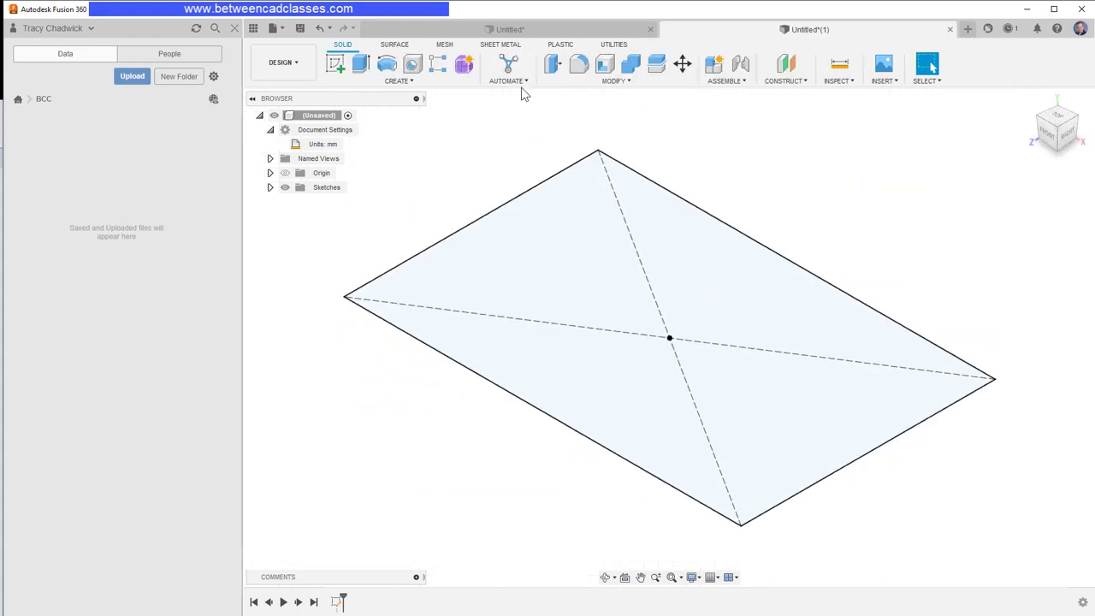
Step: Extrude the rectangle 32 mm upward as a new body
left_click(360, 64)
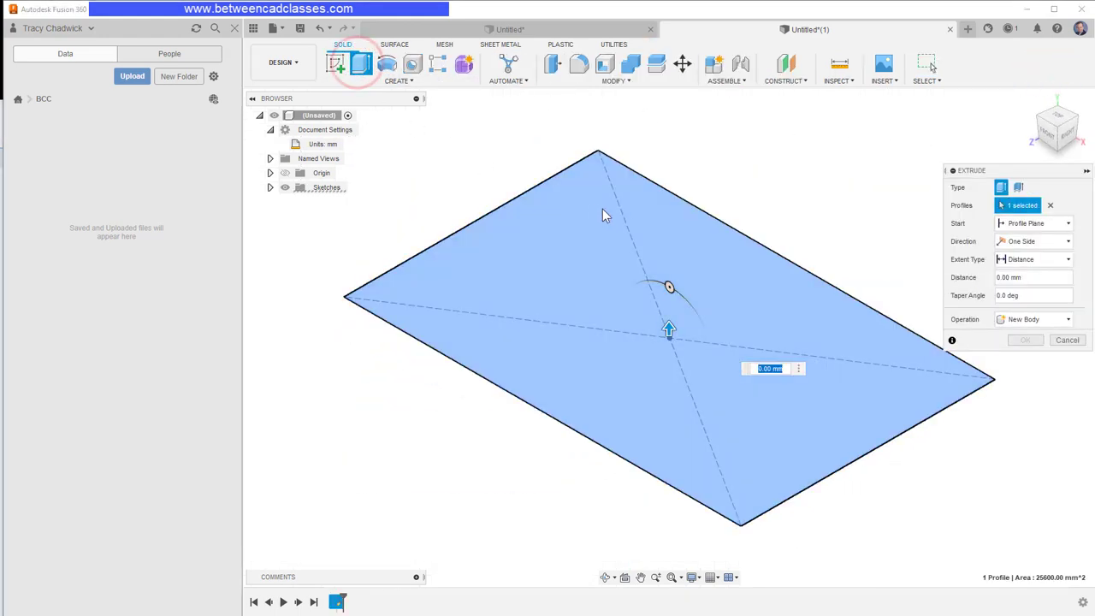
type("32")
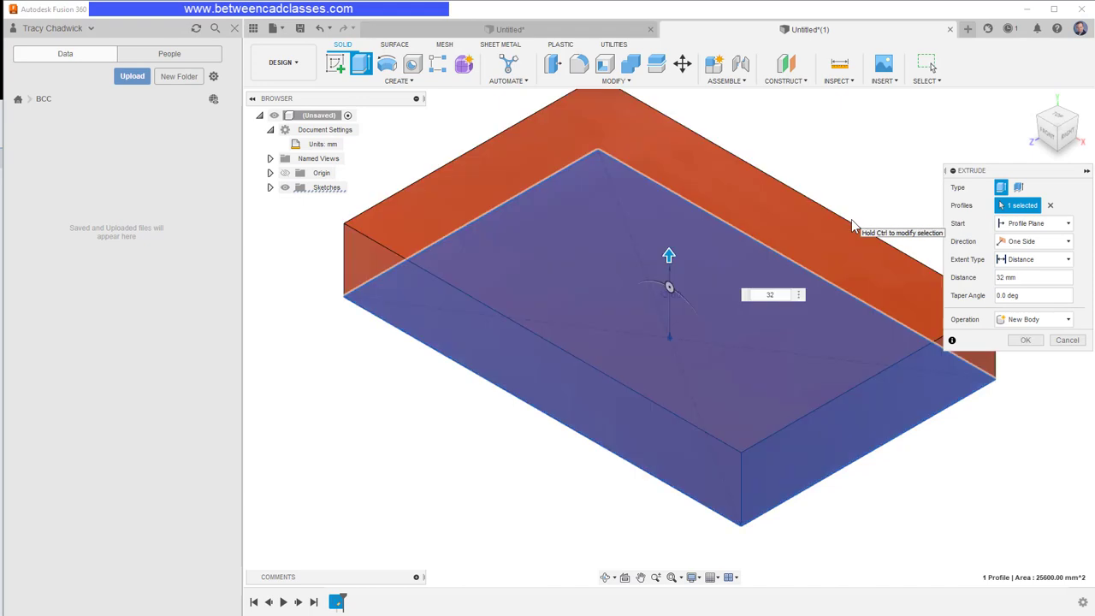
key("Return")
Step: Start a sketch on the block's long back face and project the face's top edge into it
scroll(872, 215, "down", 4)
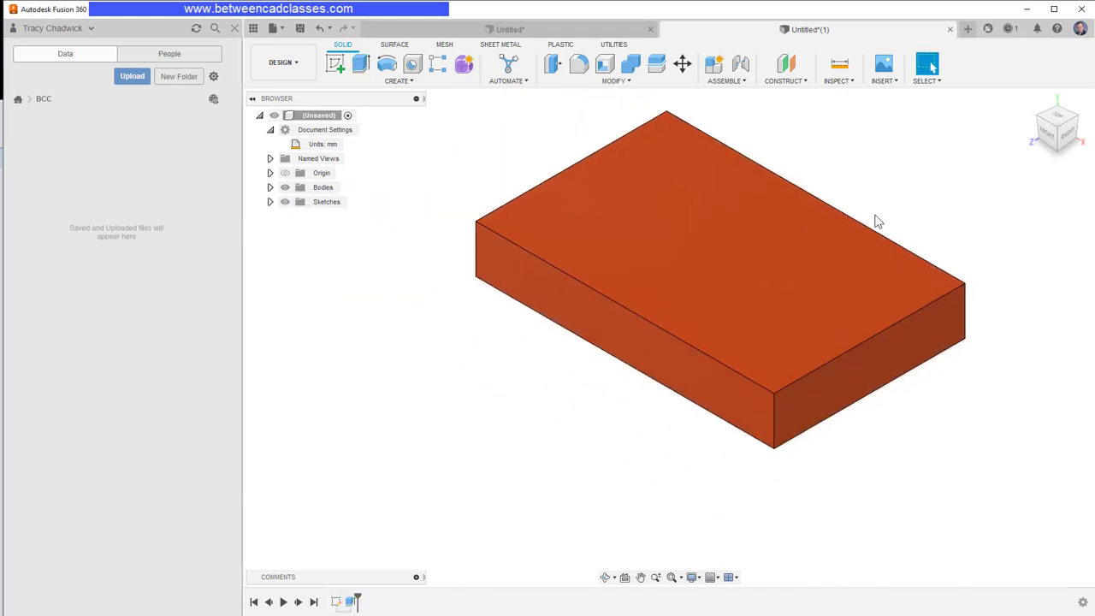
middle_click_drag(922, 189, 832, 291)
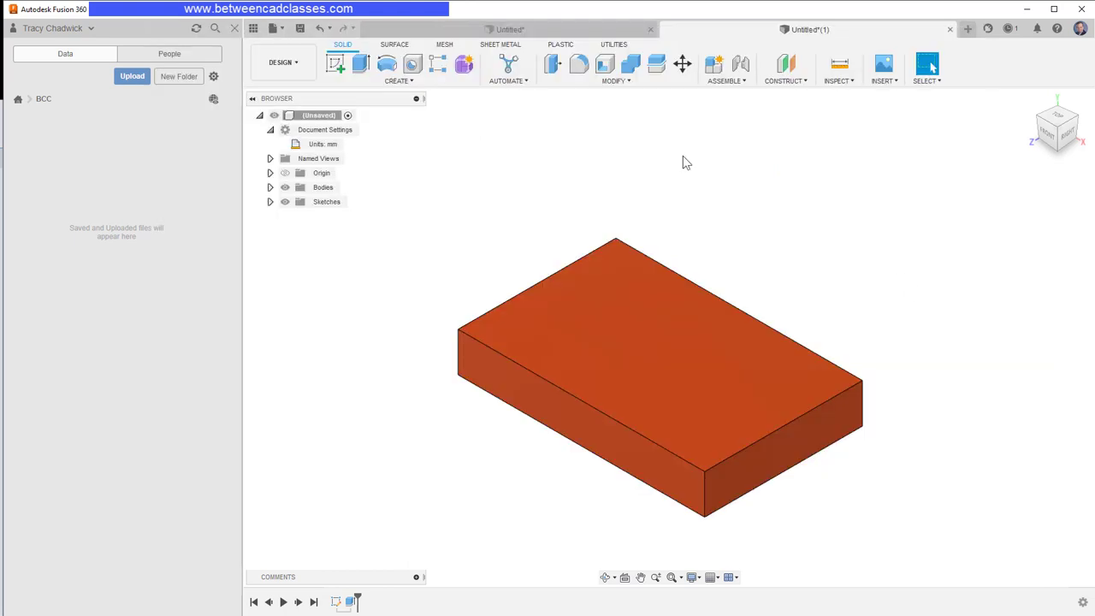
left_click(336, 64)
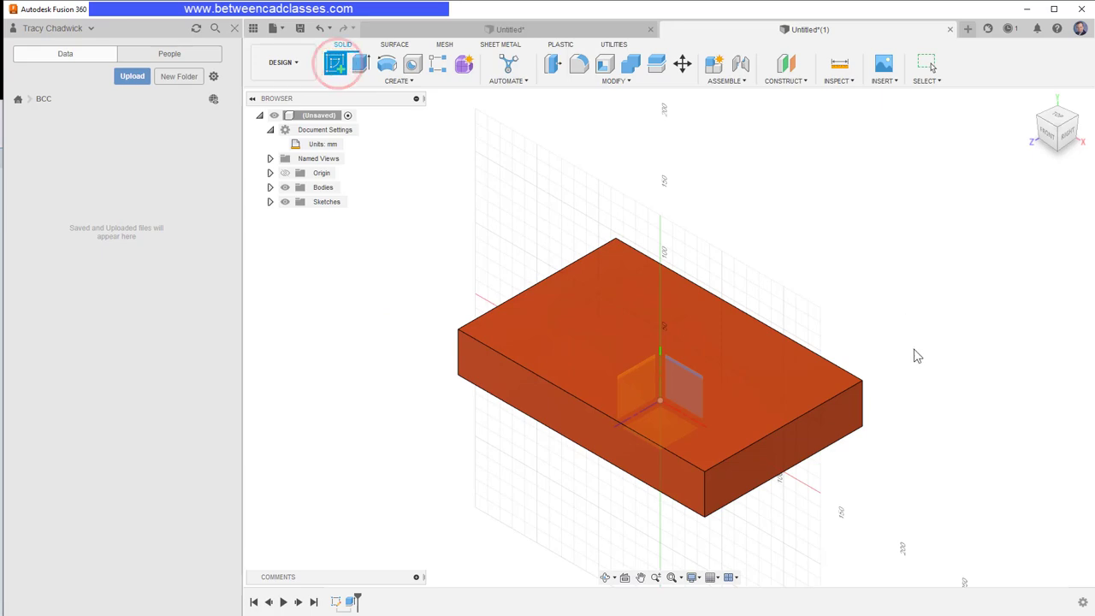
middle_click_drag(914, 354, 826, 349, "shift")
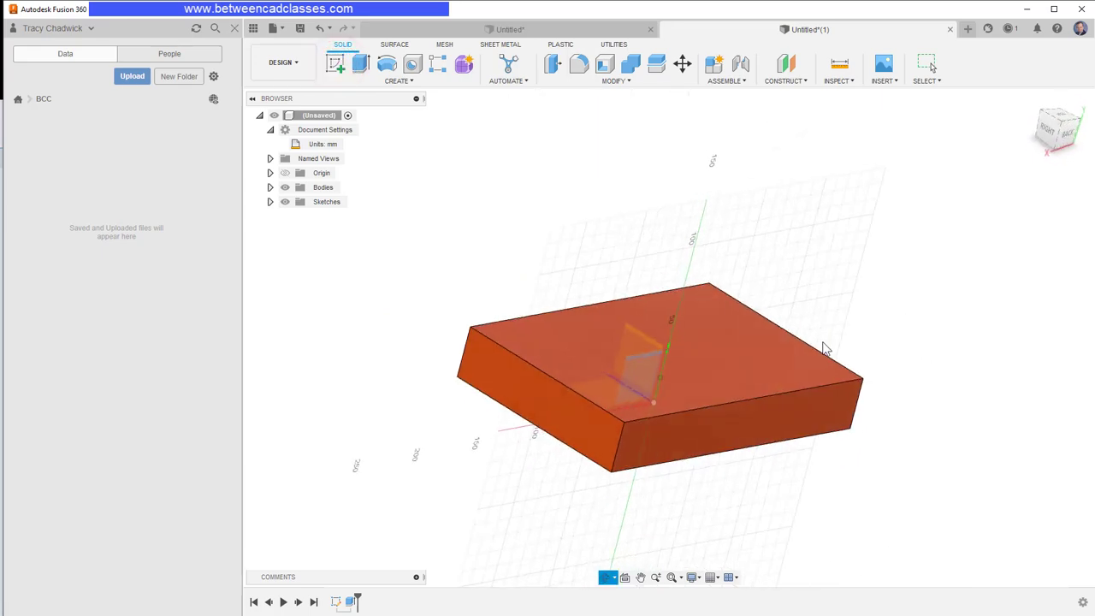
left_click(739, 425)
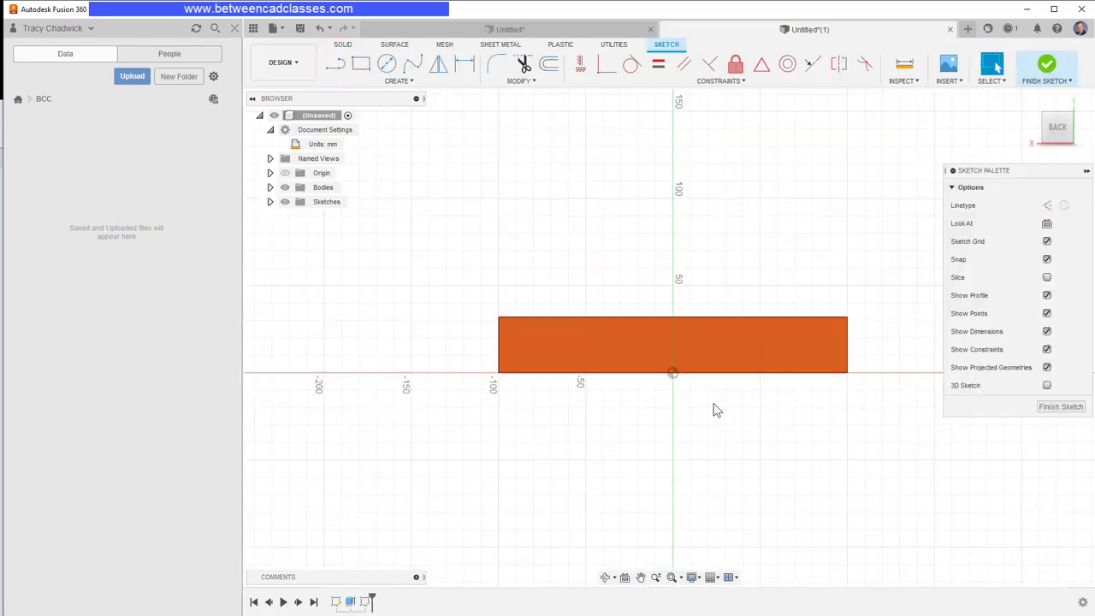
left_click(410, 81)
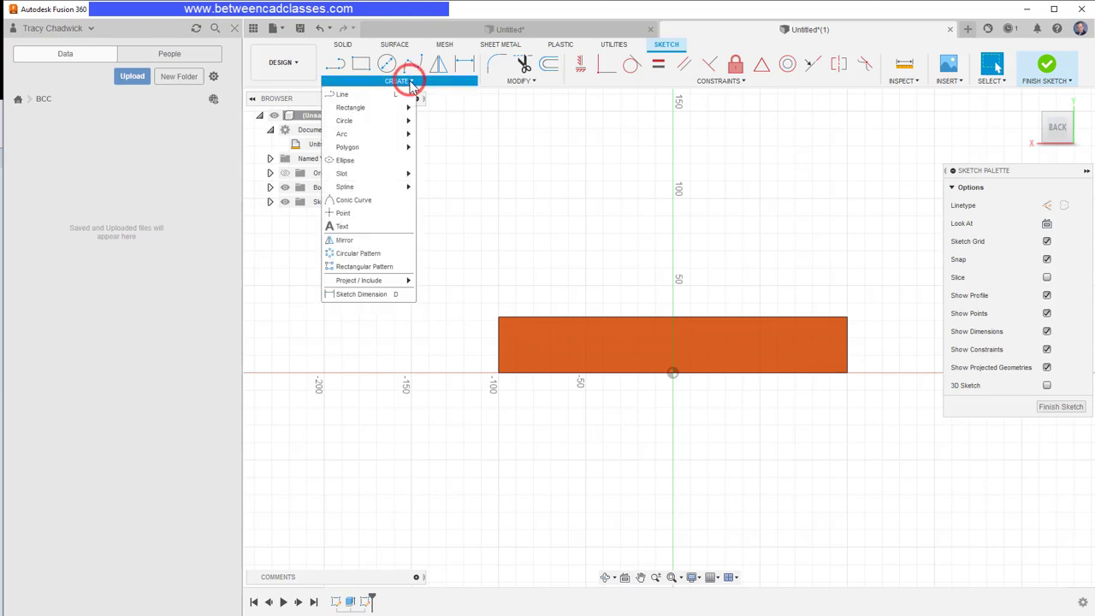
mouse_move(402, 281)
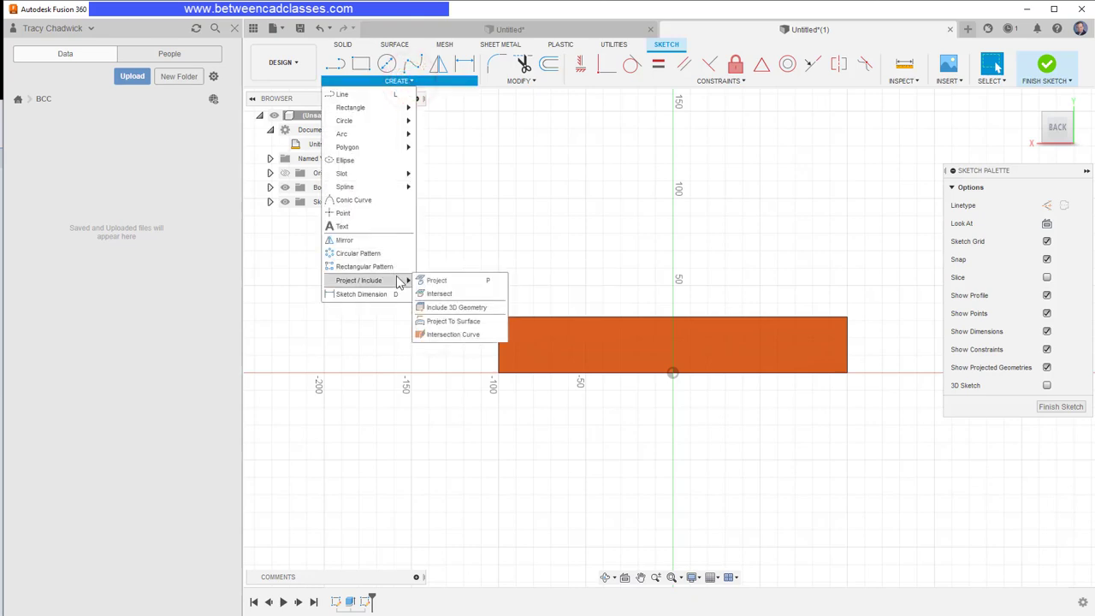
left_click(450, 285)
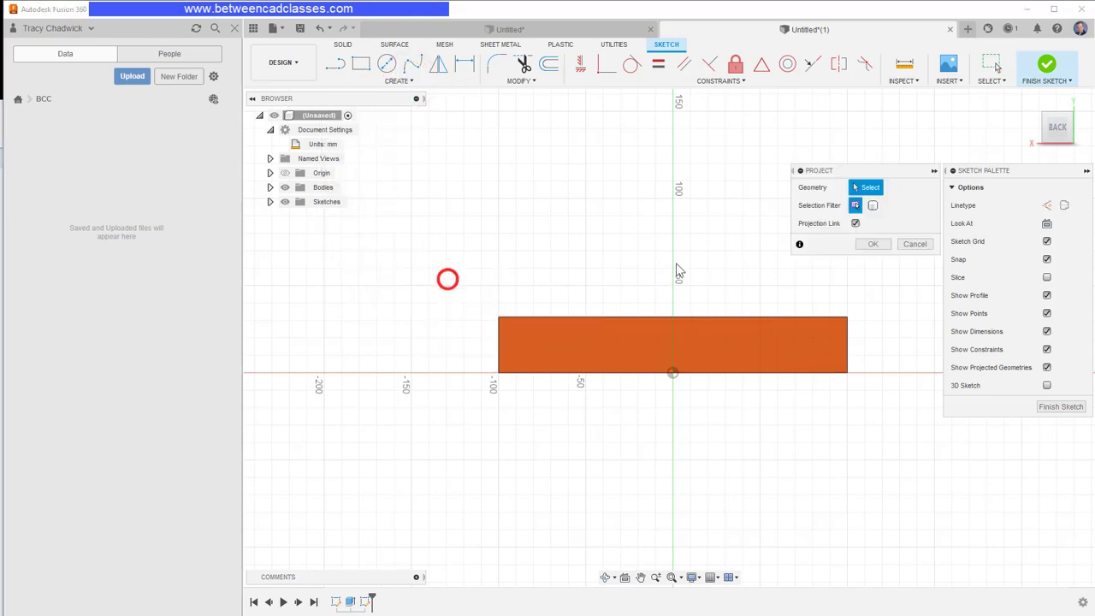
left_click(655, 317)
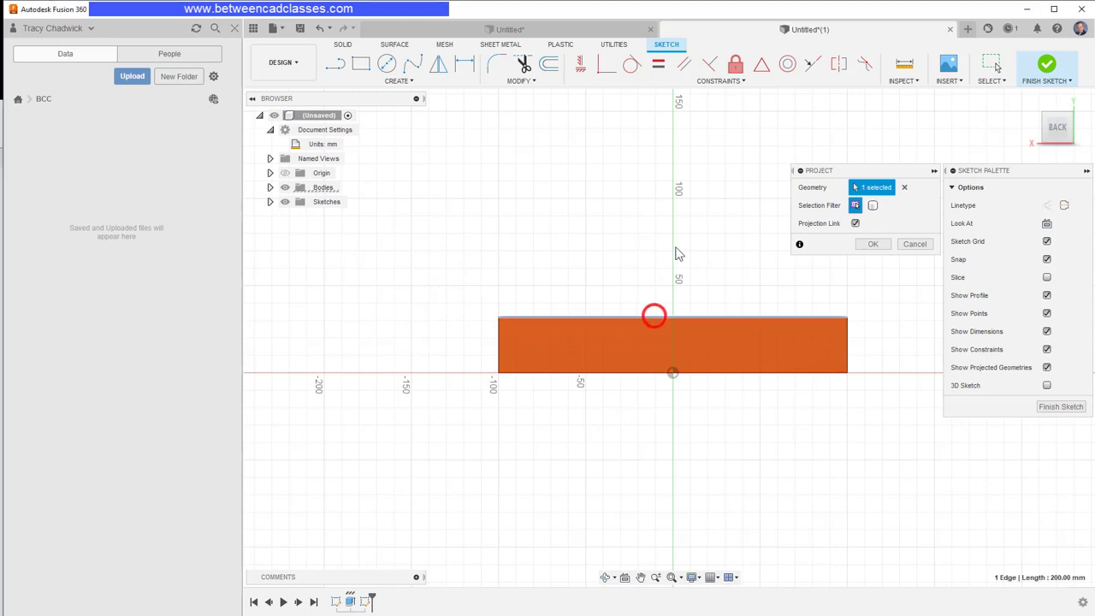
left_click(873, 245)
Step: Sketch a closed outline above the projected edge: a line about 100 mm long at about 70 degrees, a tangent arc, and a line to the opposite corner
mouse_move(855, 242)
middle_mouse_down()
mouse_move(813, 325)
mouse_move(809, 374)
middle_mouse_up()
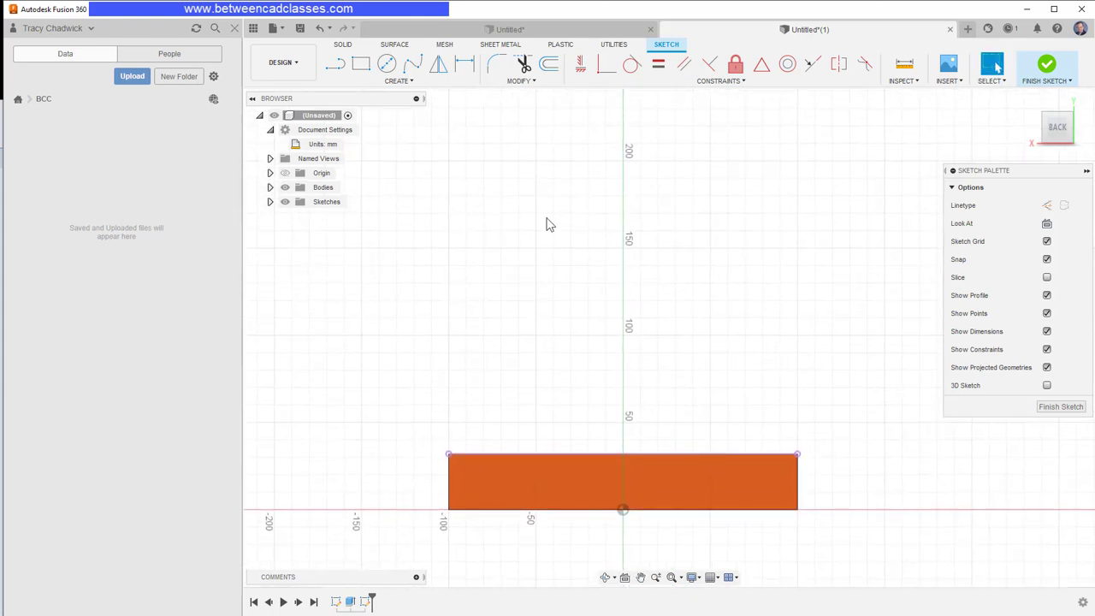
left_click(335, 67)
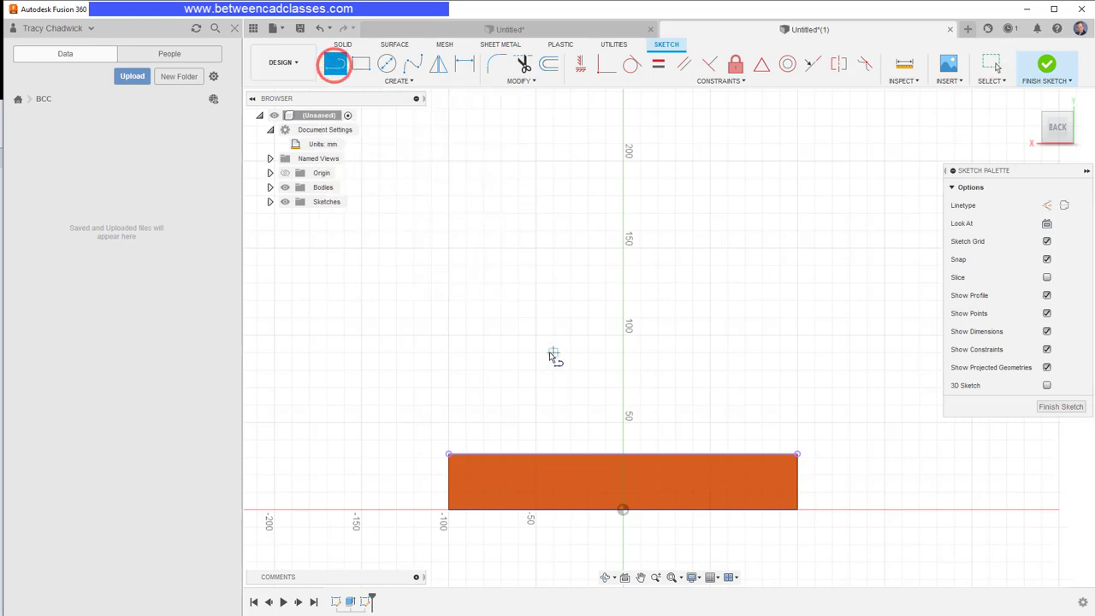
left_click(449, 455)
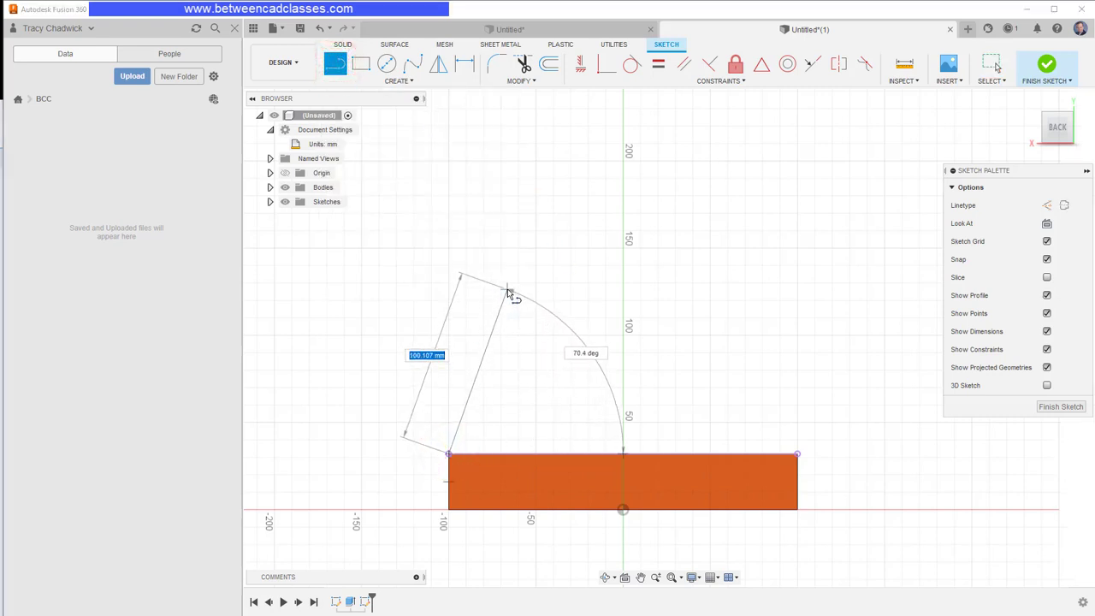
left_click(508, 292)
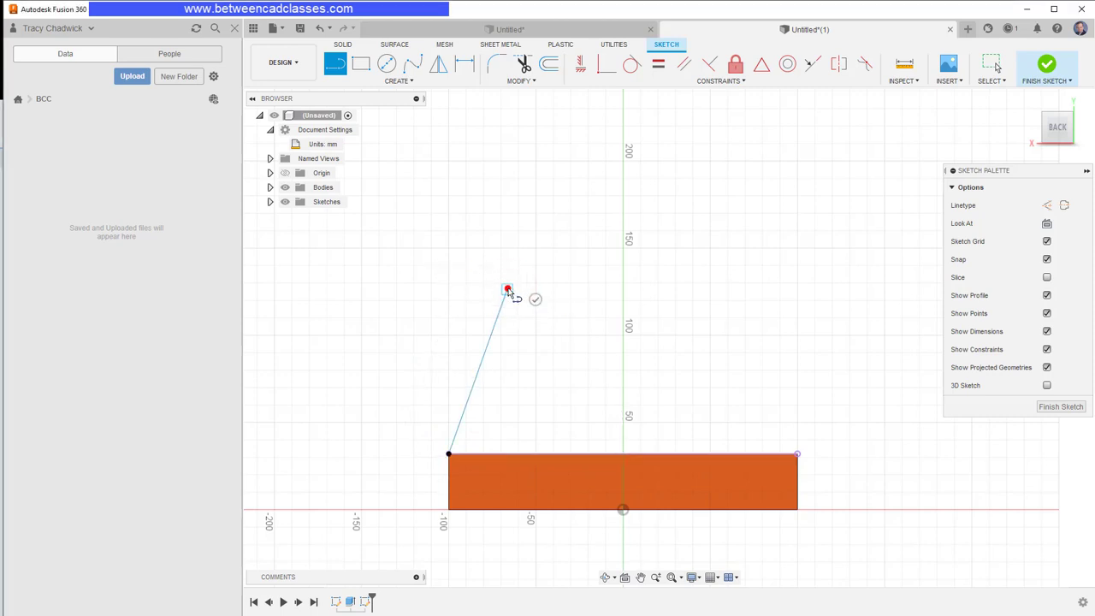
left_click(508, 289)
left_click_drag(531, 266, 719, 296)
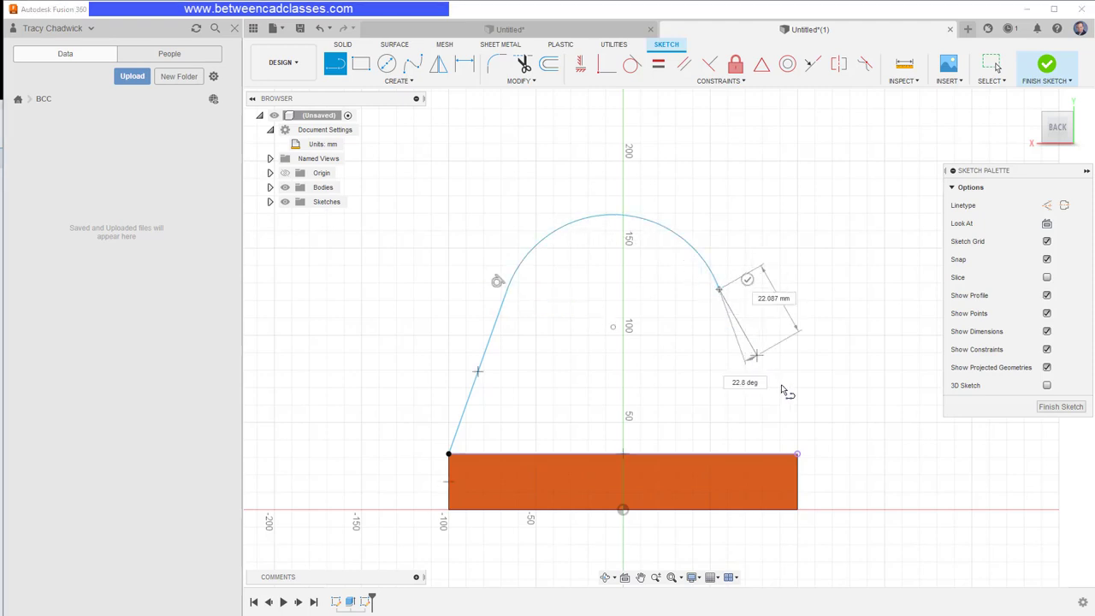
left_click(797, 454)
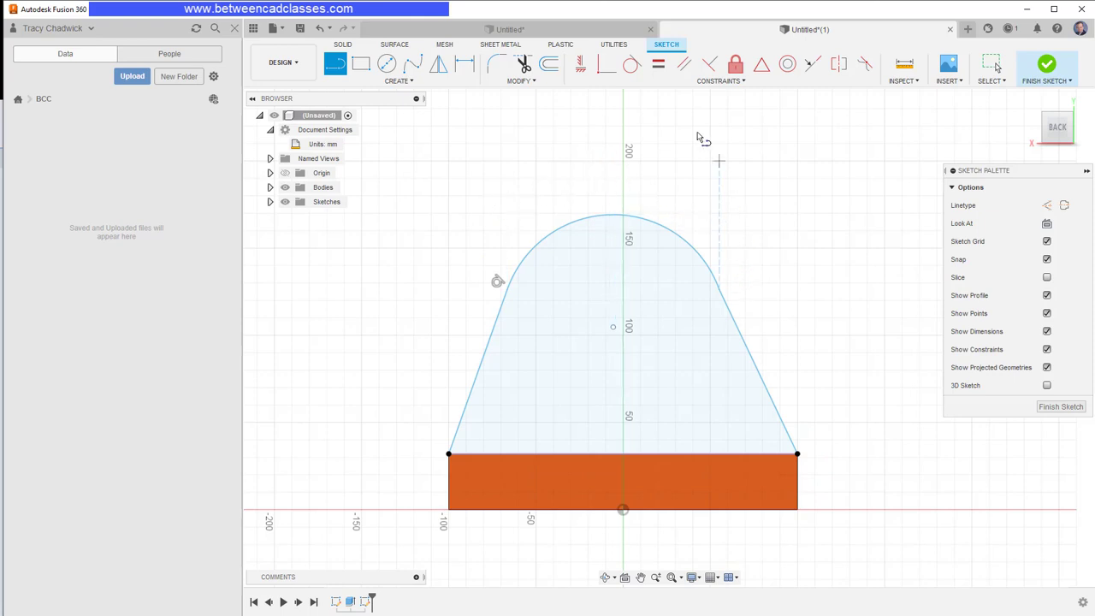
Step: Make the arc tangent to the second slanted line of the outline
left_click(633, 65)
left_click(679, 235)
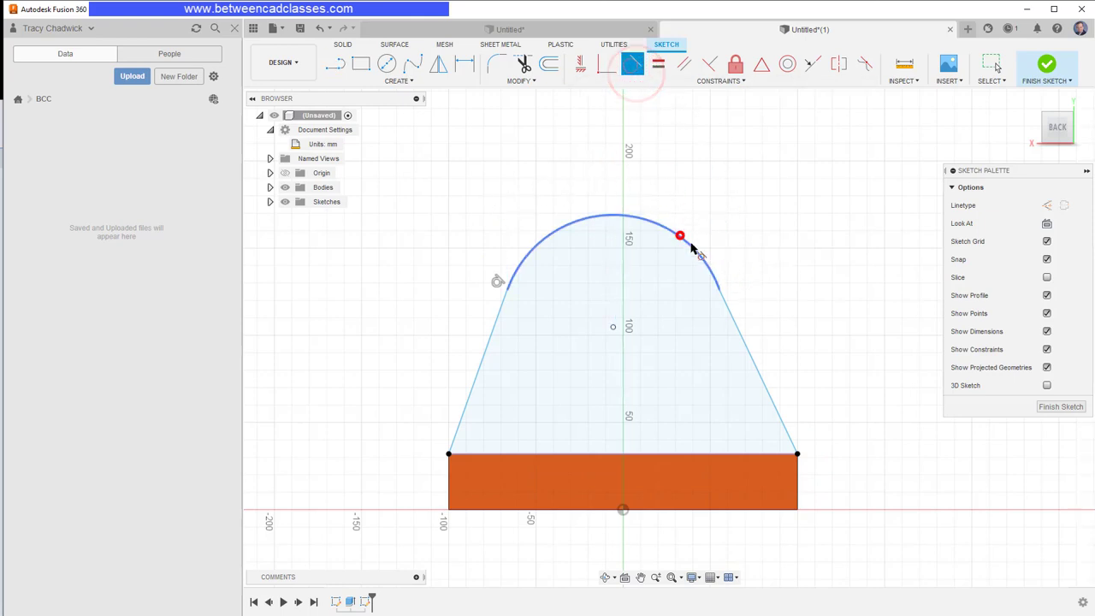
left_click(738, 323)
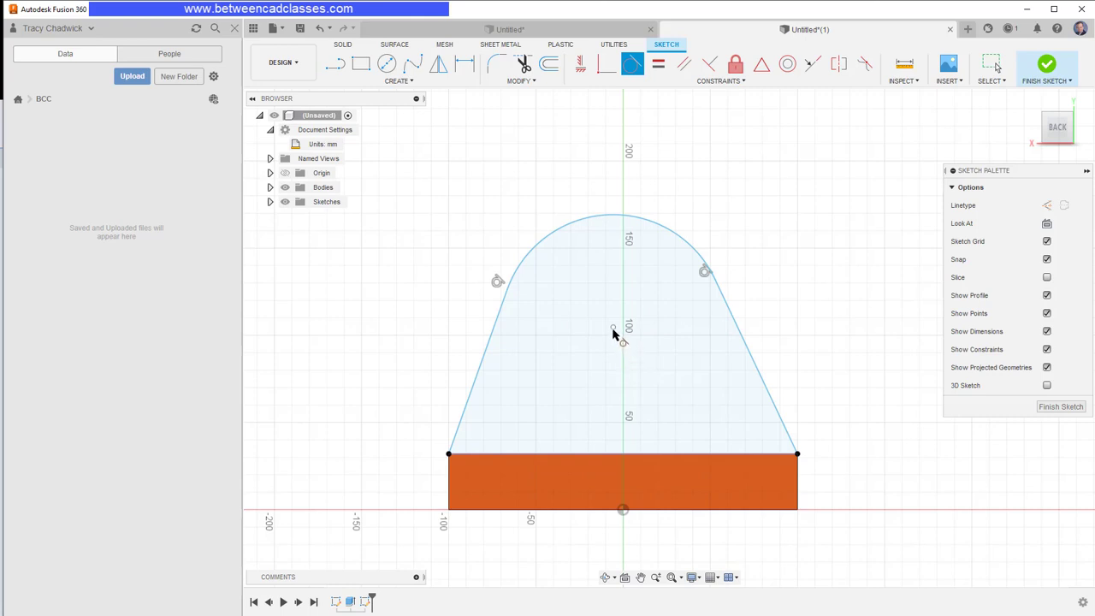
left_click(620, 509)
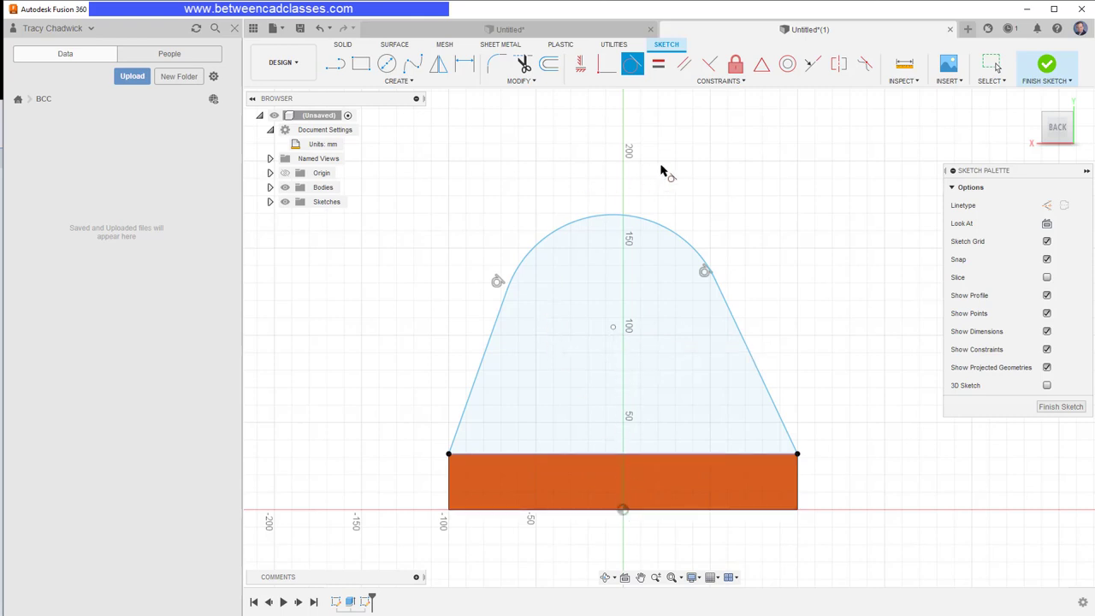
Step: Apply an Equal constraint to the two slanted lines of the upright's outline
left_click(657, 63)
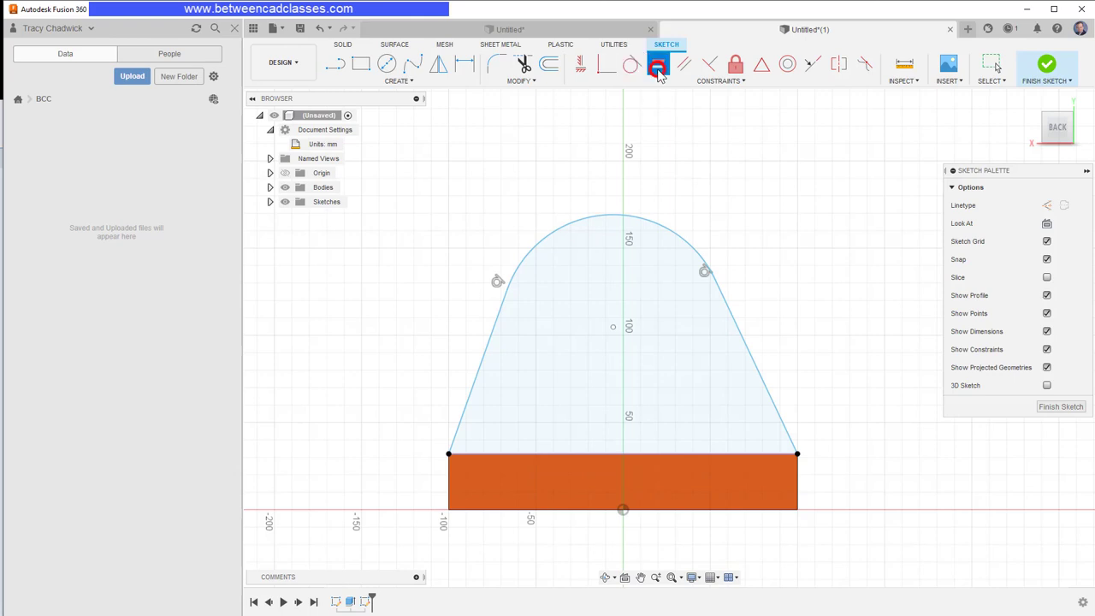
left_click(482, 360)
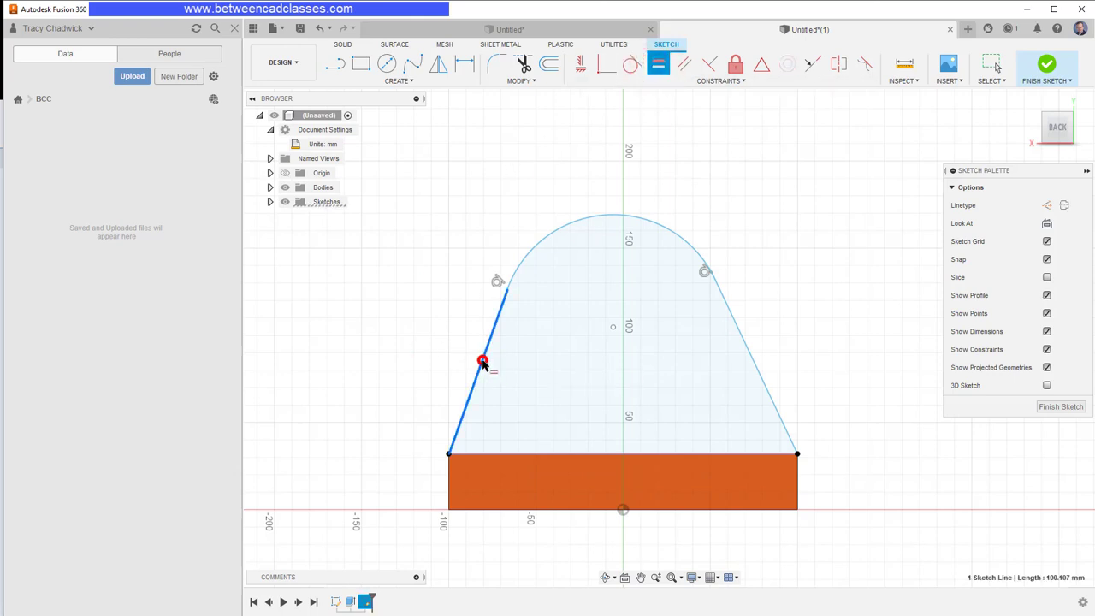
left_click(756, 373)
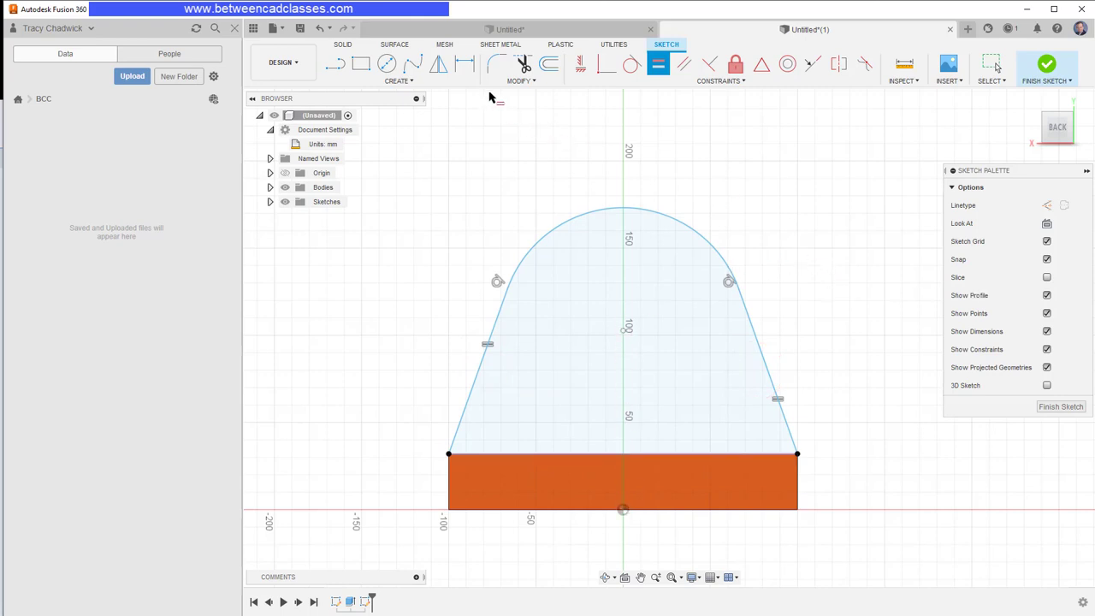
Step: Dimension the radius of the outline's top arc as 76 mm
left_click(465, 64)
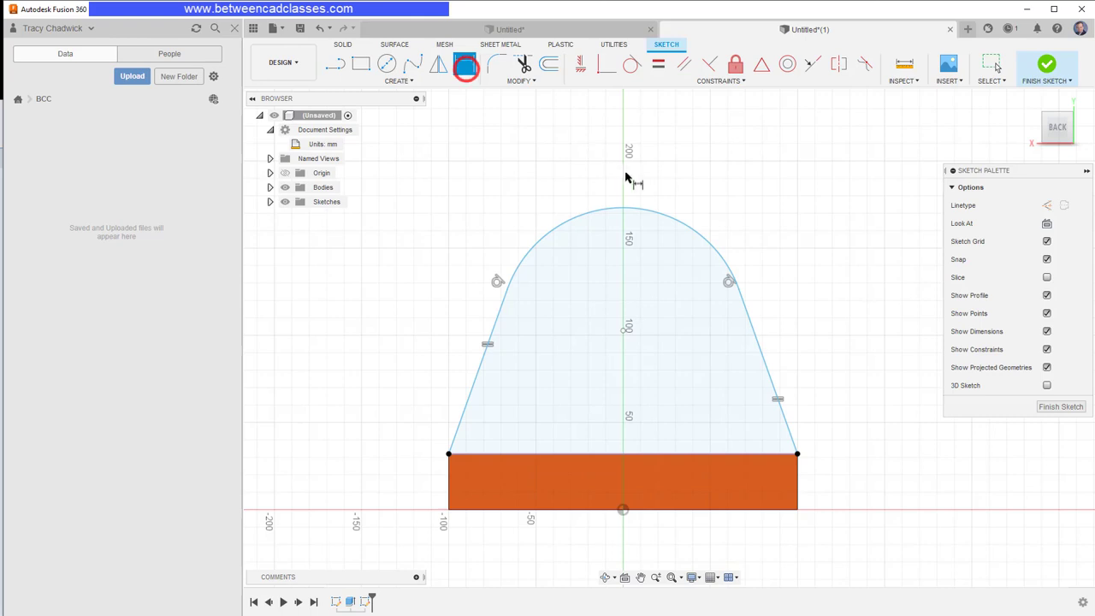
left_click(661, 213)
left_click(695, 165)
type("76")
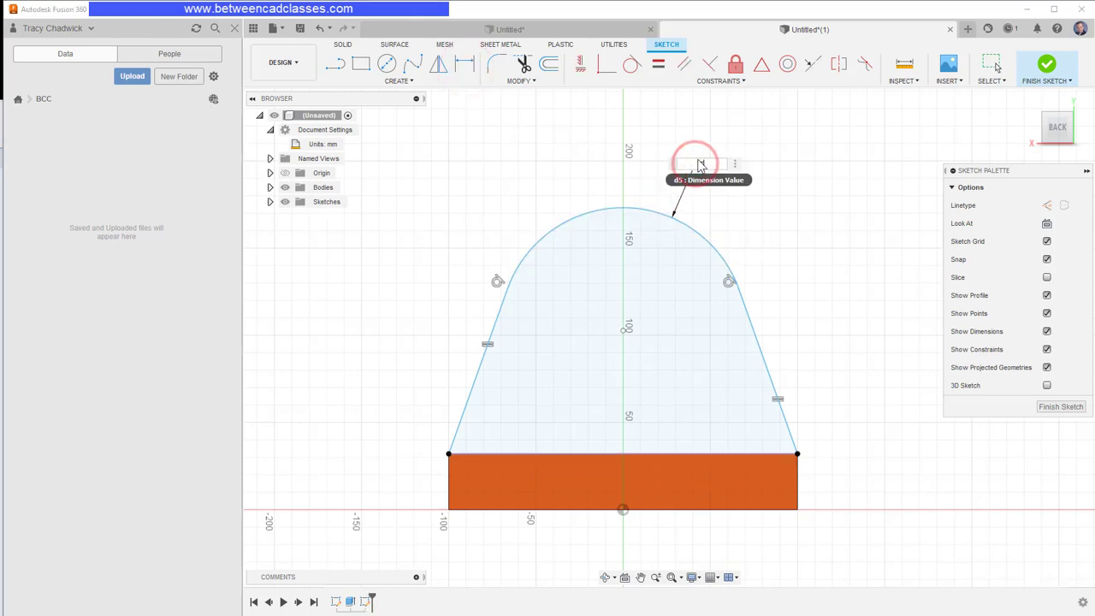
key("Return")
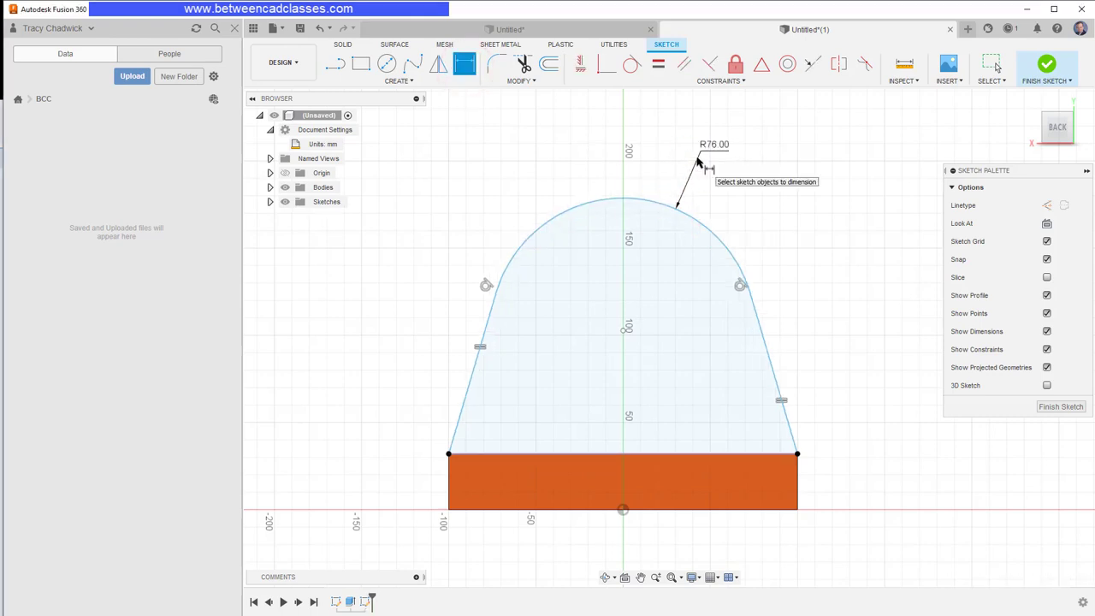
Step: Dimension the arc's centre 108 mm above the projected block edge and finish the sketch
left_click(679, 453)
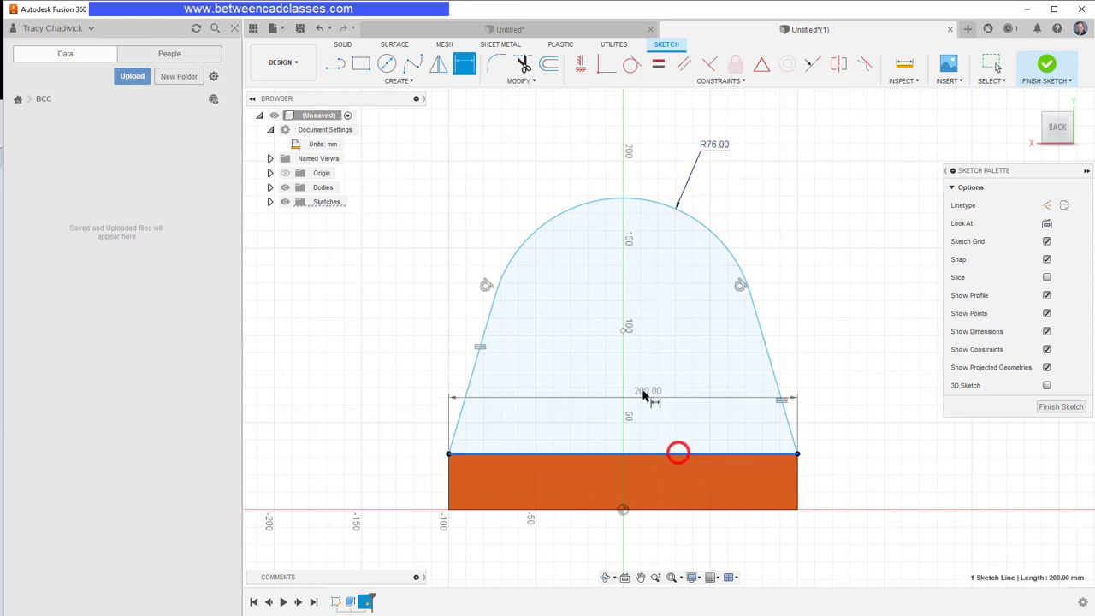
left_click(622, 330)
left_click(867, 359)
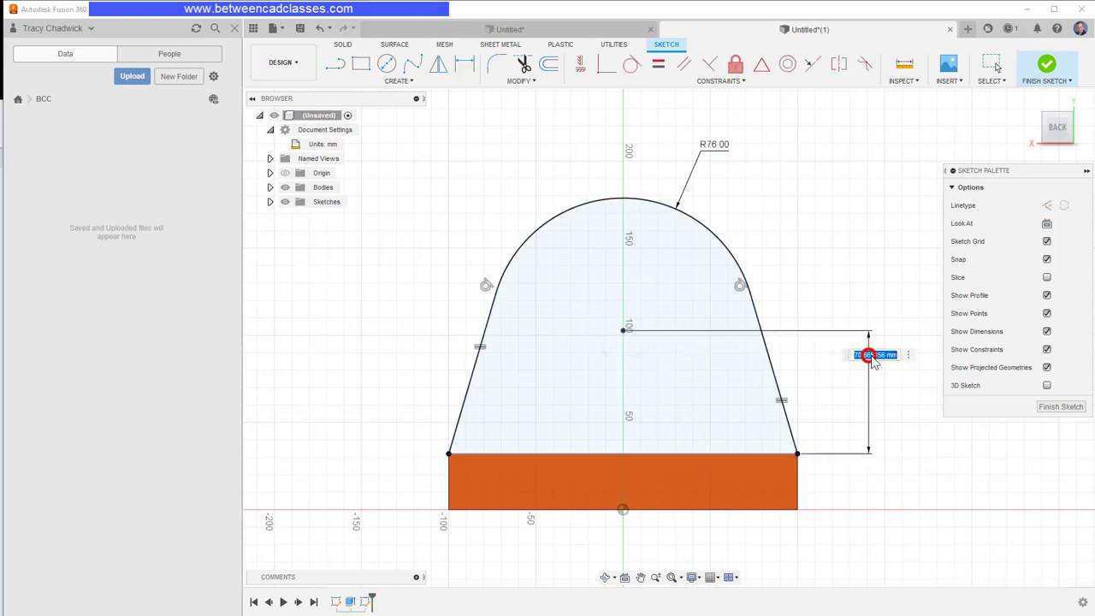
type("108")
key("Return")
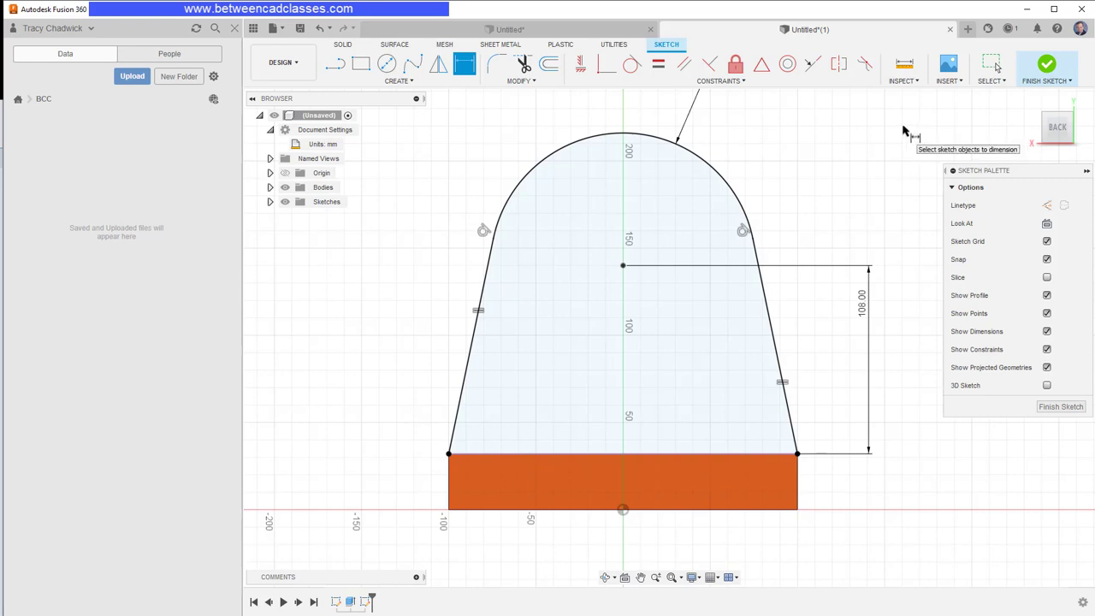
left_click(1045, 65)
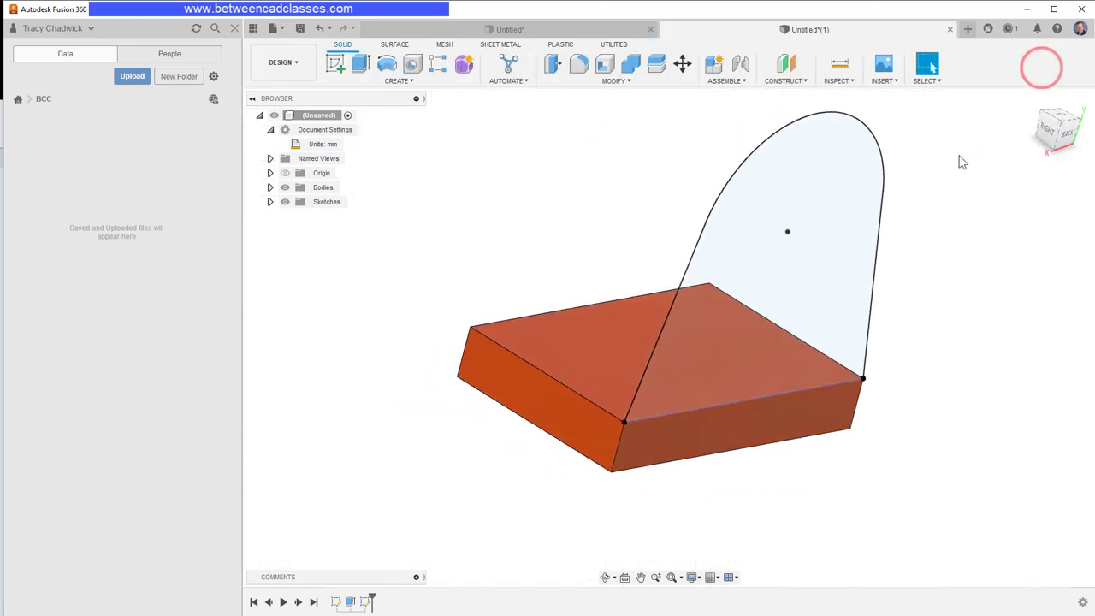
Step: Extrude the upright's profile -26 mm so it runs over the base block, joined to the existing body
left_click(360, 64)
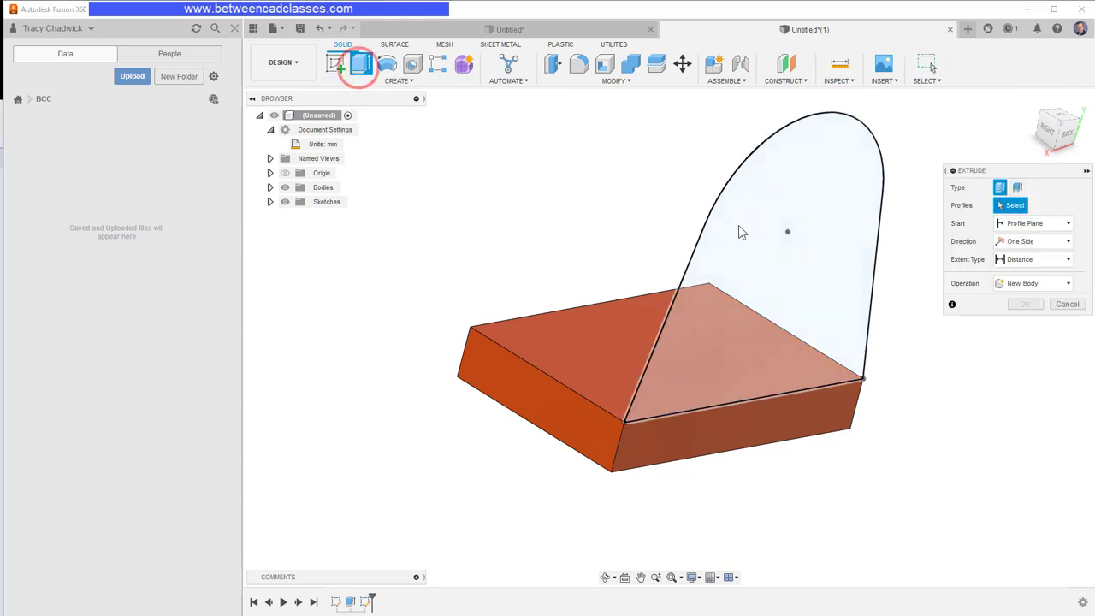
left_click(749, 225)
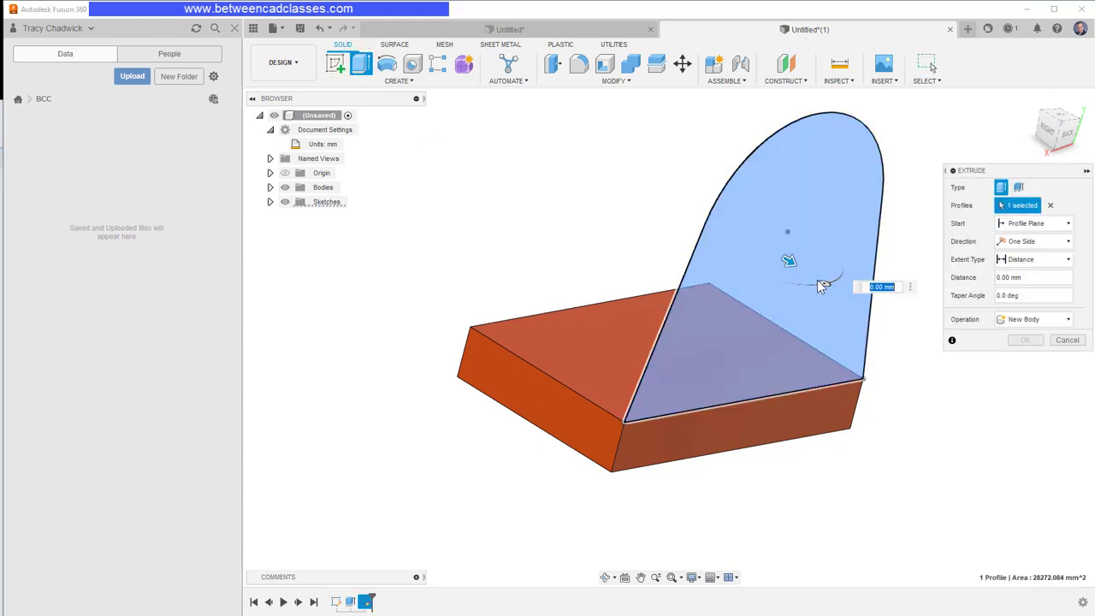
left_click_drag(789, 275, 730, 246)
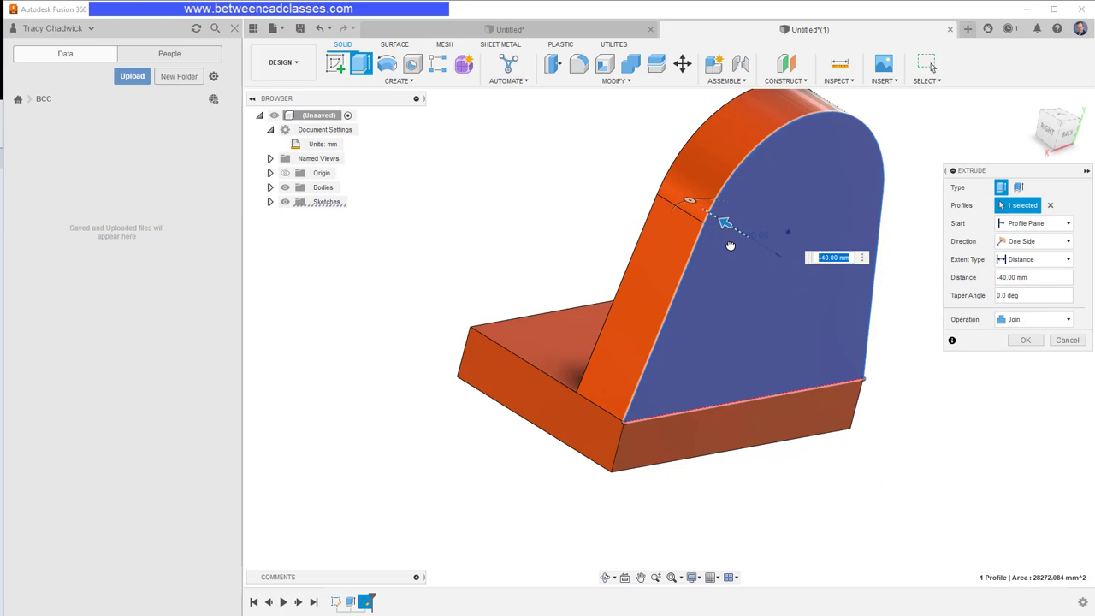
type("-28")
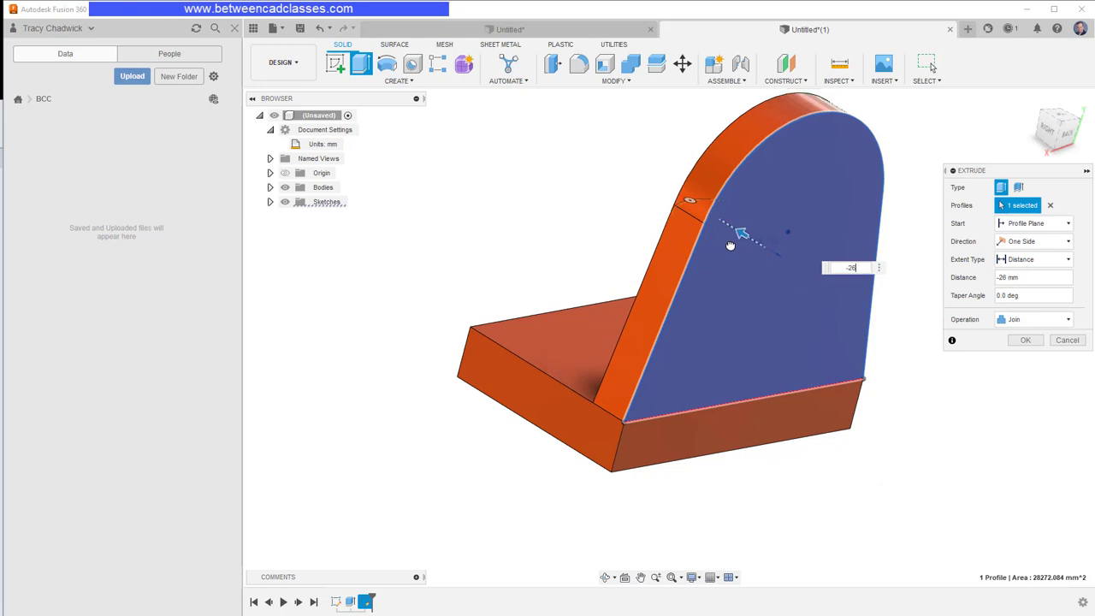
key("Return")
left_click(1031, 101)
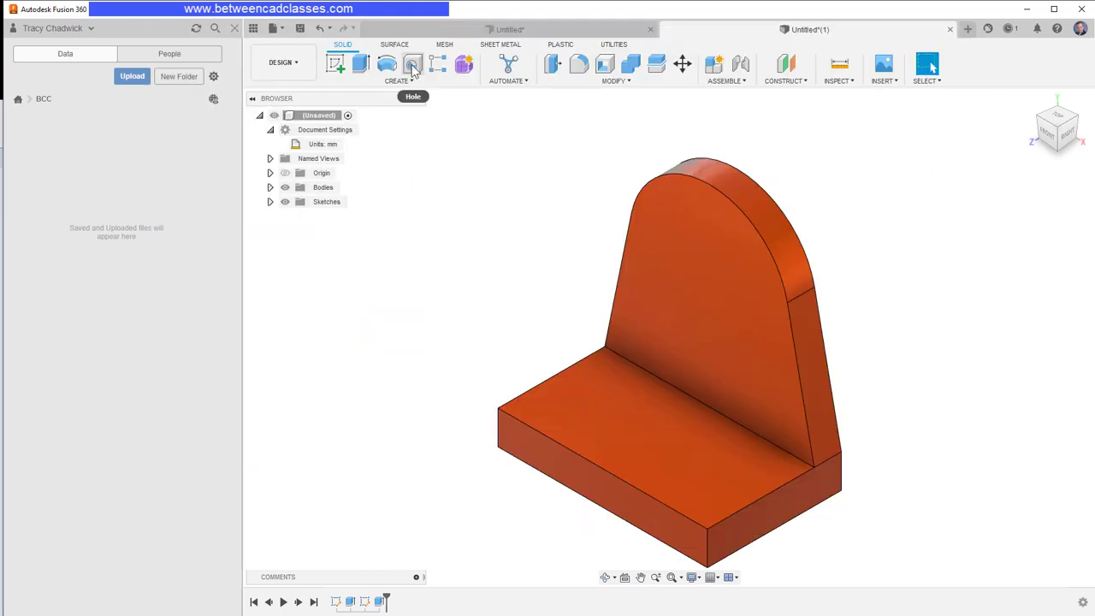
Step: Start a hole on the upright's front face and make it concentric with the rounded top edge
left_click(412, 67)
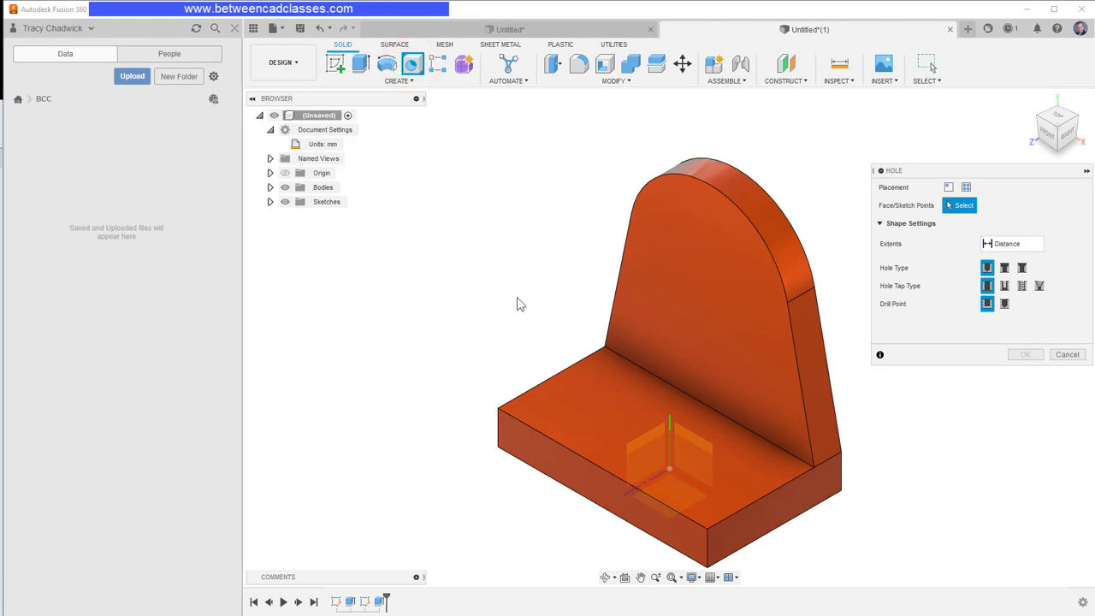
left_click(703, 318)
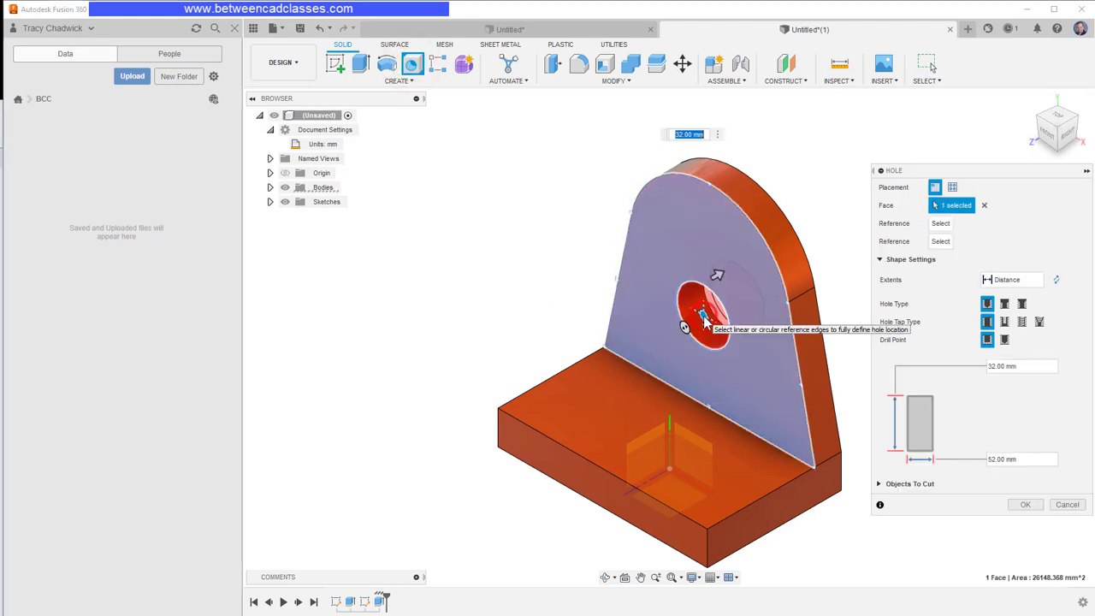
left_click(733, 212)
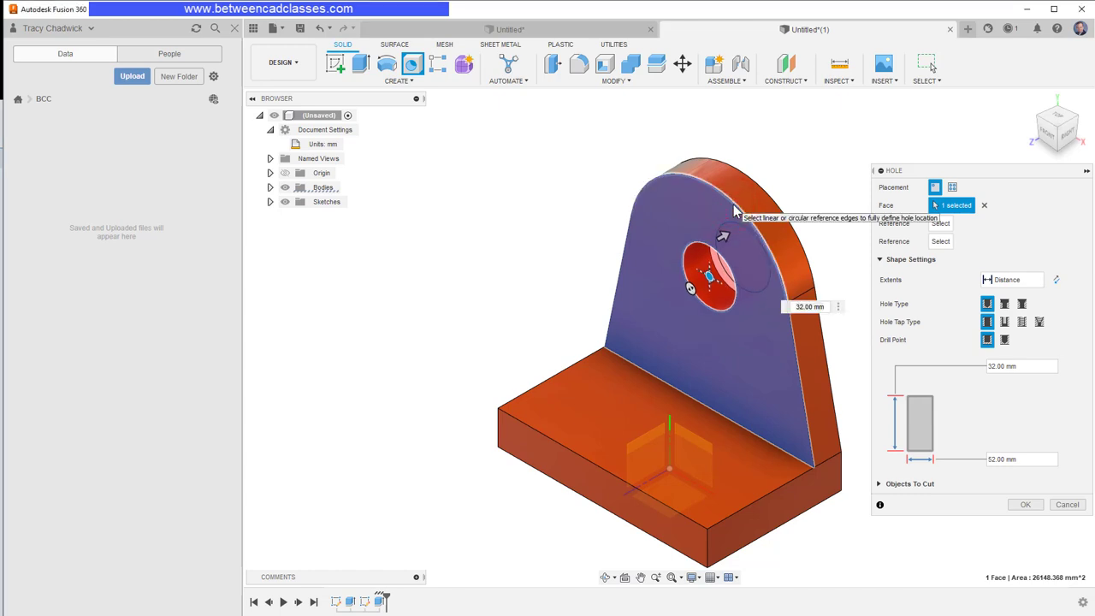
Step: Set the upright's hole to 80 mm diameter with extents All and create it
left_click(1026, 459)
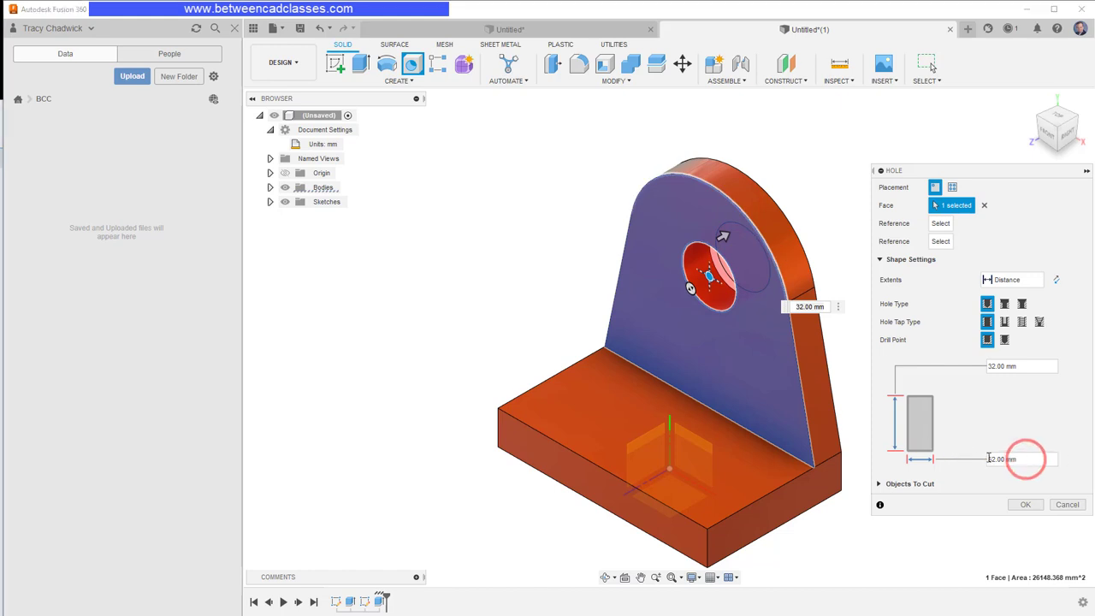
left_click_drag(1009, 458, 970, 459)
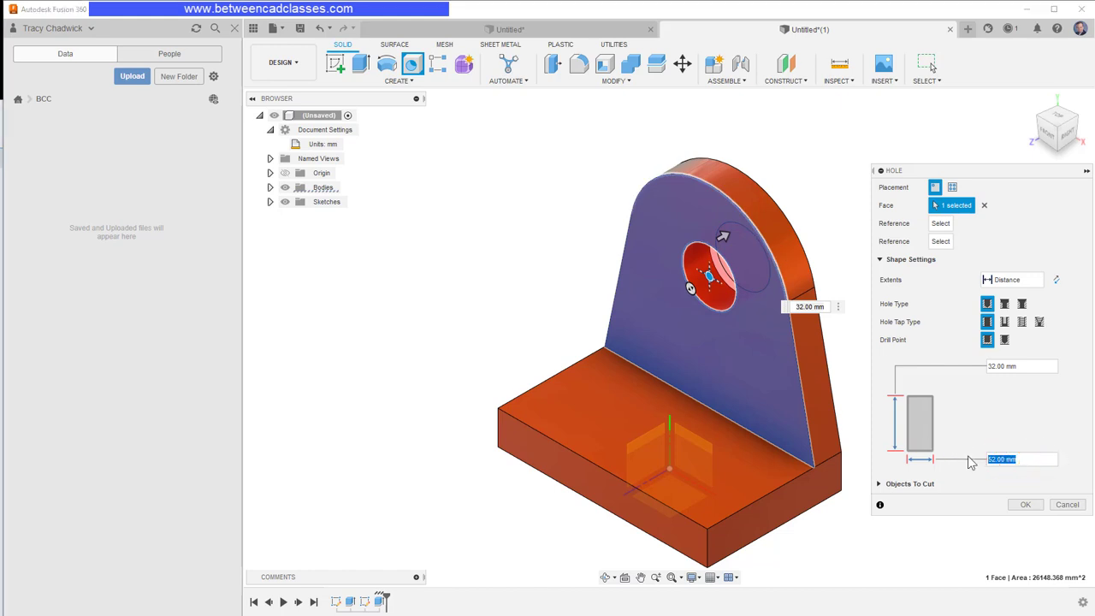
type("80")
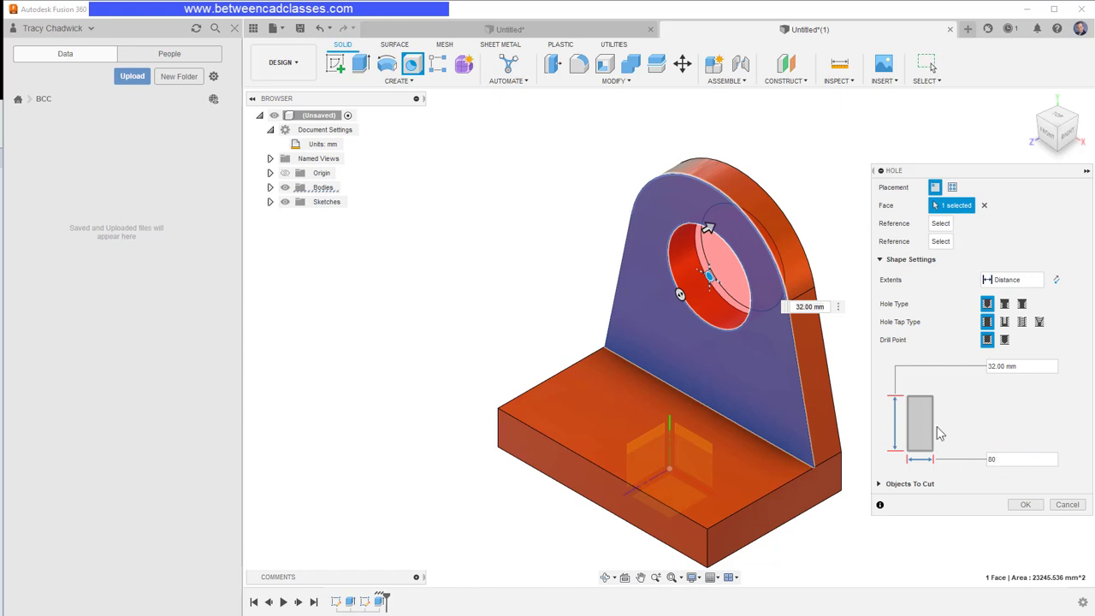
left_click(1003, 282)
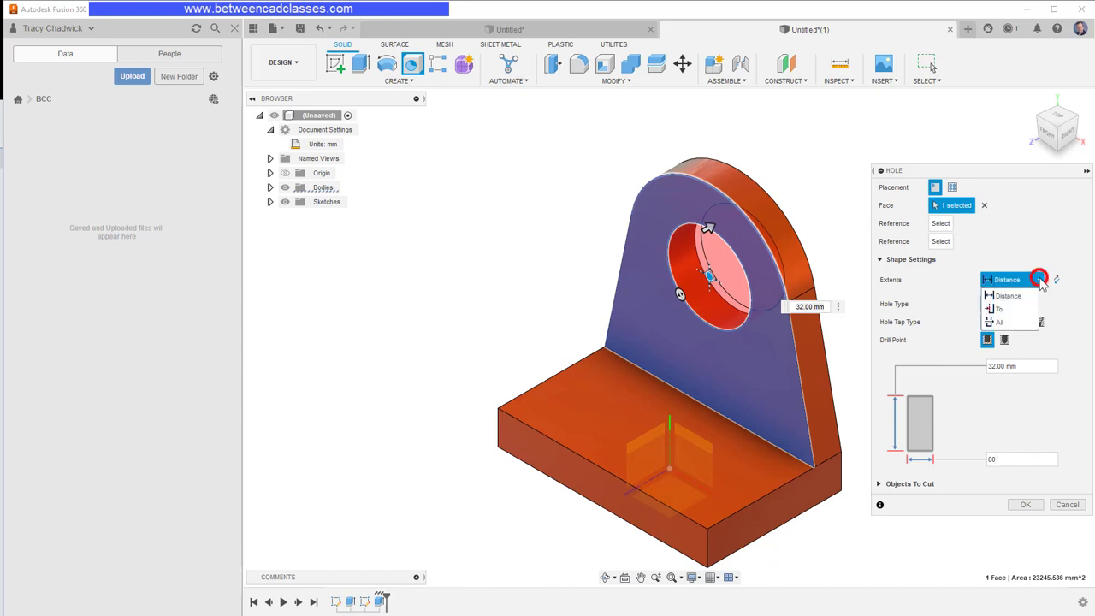
left_click(1001, 322)
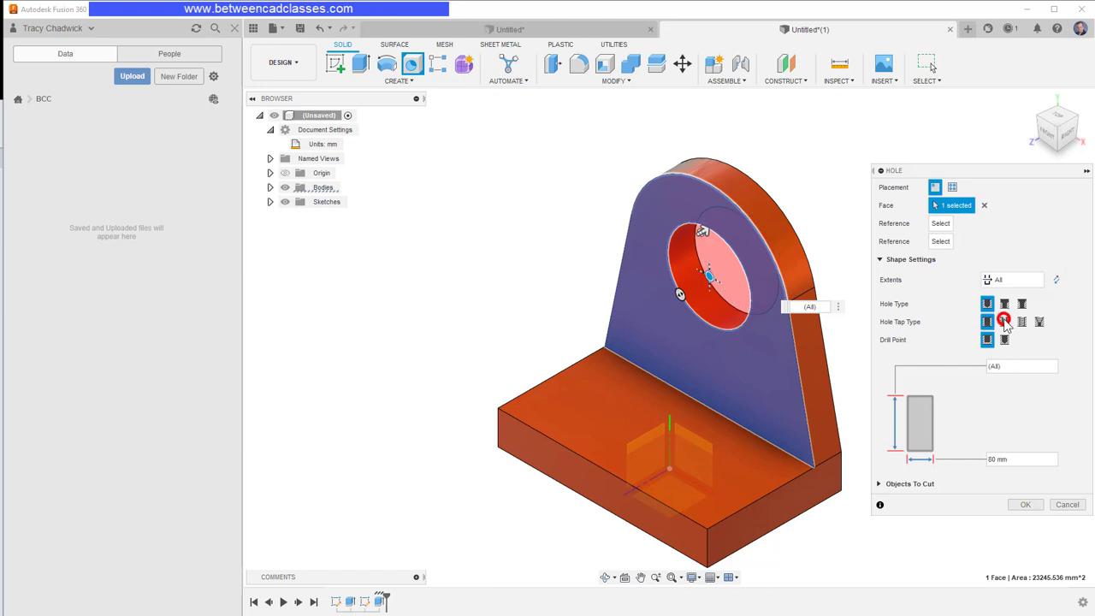
left_click(1026, 505)
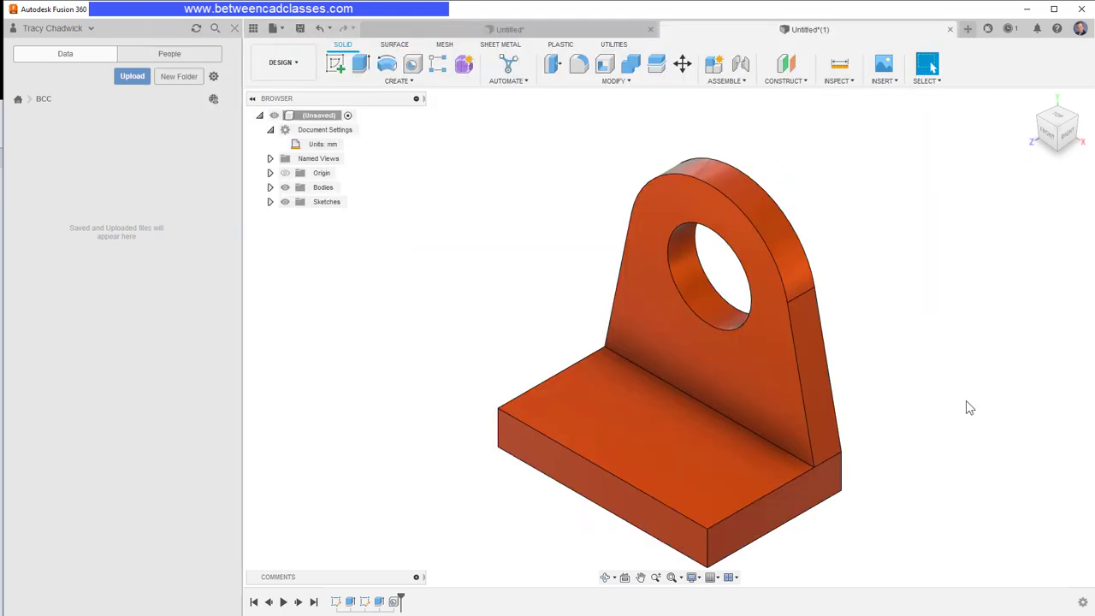
Step: Place a hole on the base block's top face, 54 mm from the long front edge and 46 mm from the short right edge
left_click(412, 67)
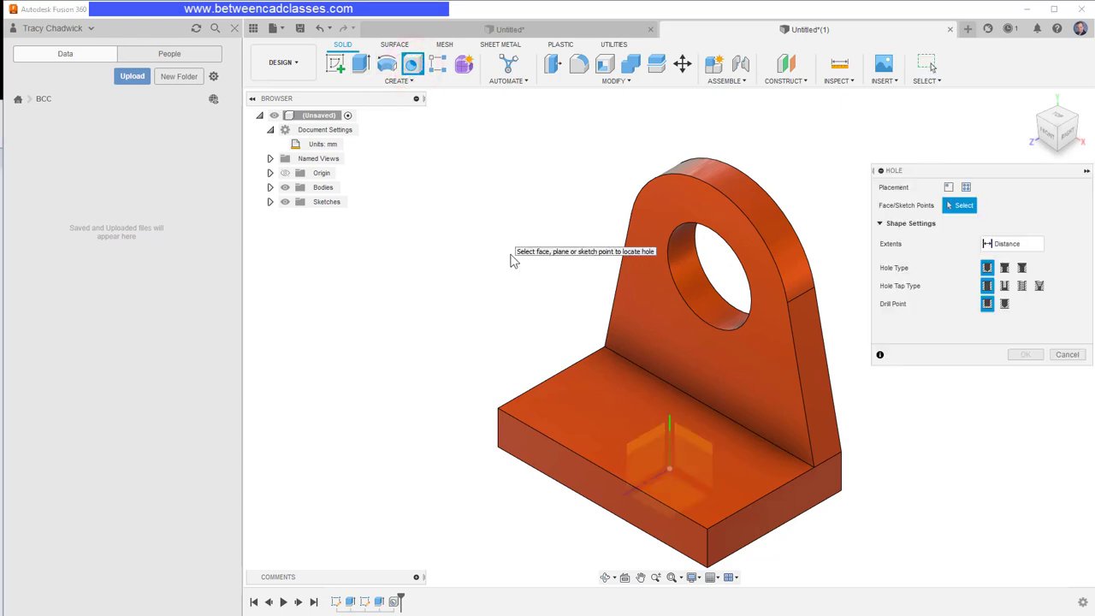
left_click(715, 467)
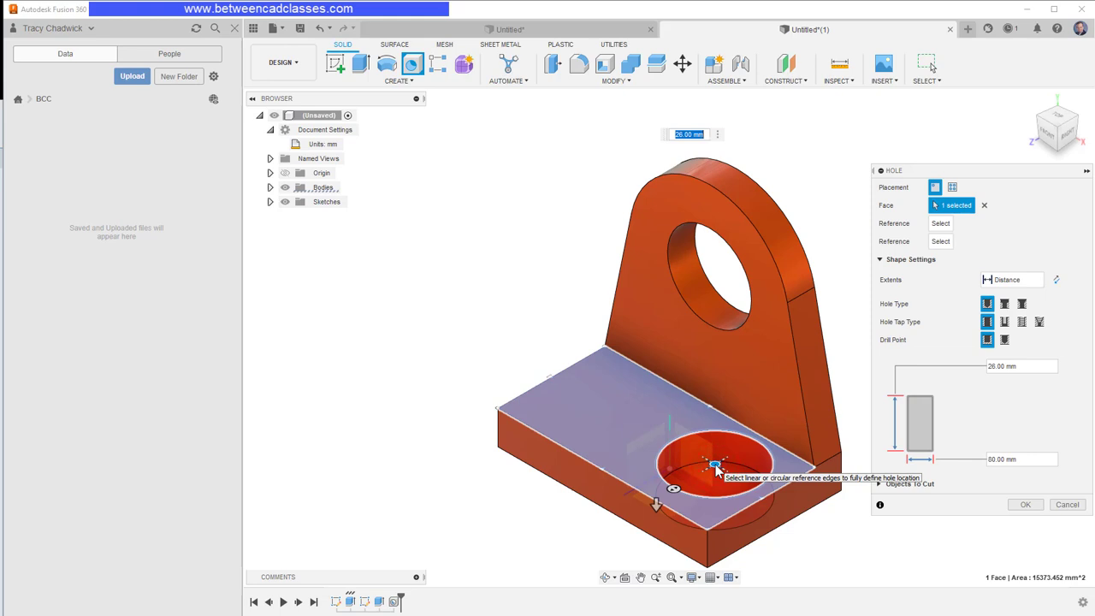
left_click(636, 494)
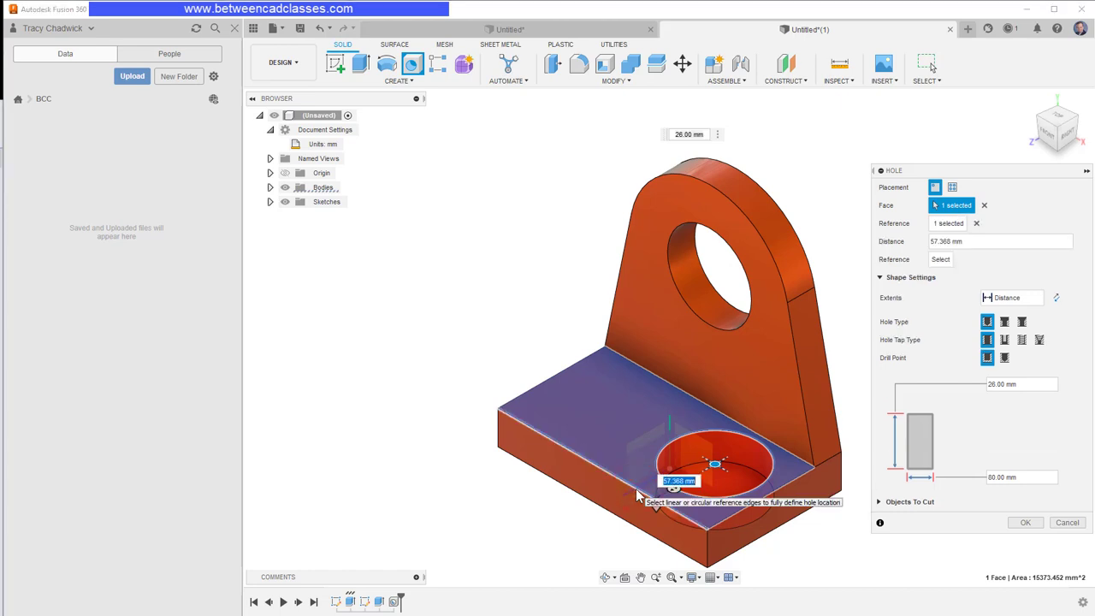
type("54")
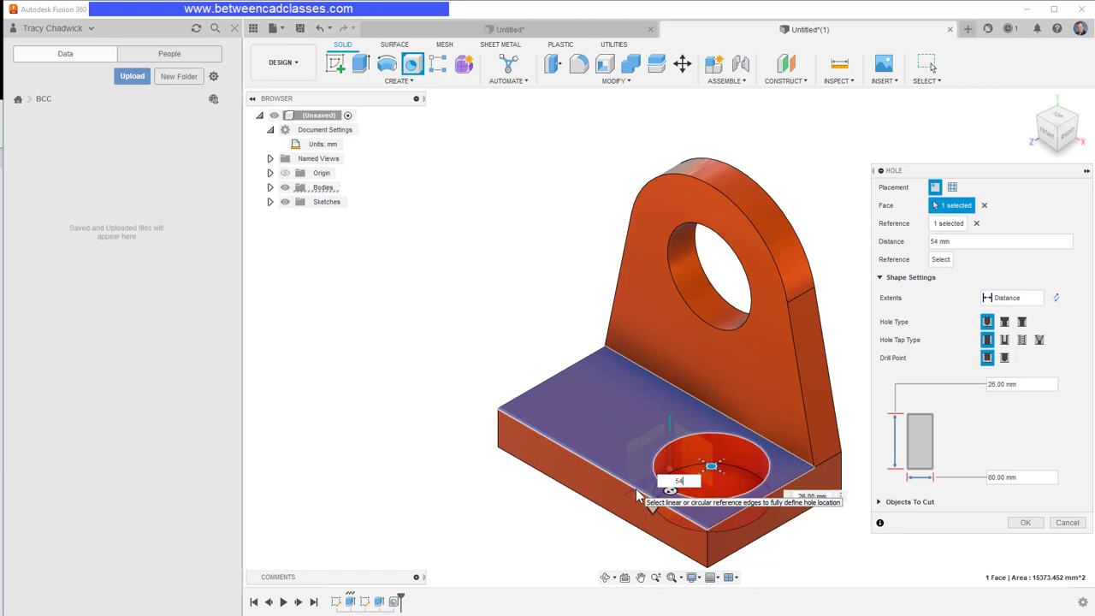
key("Tab")
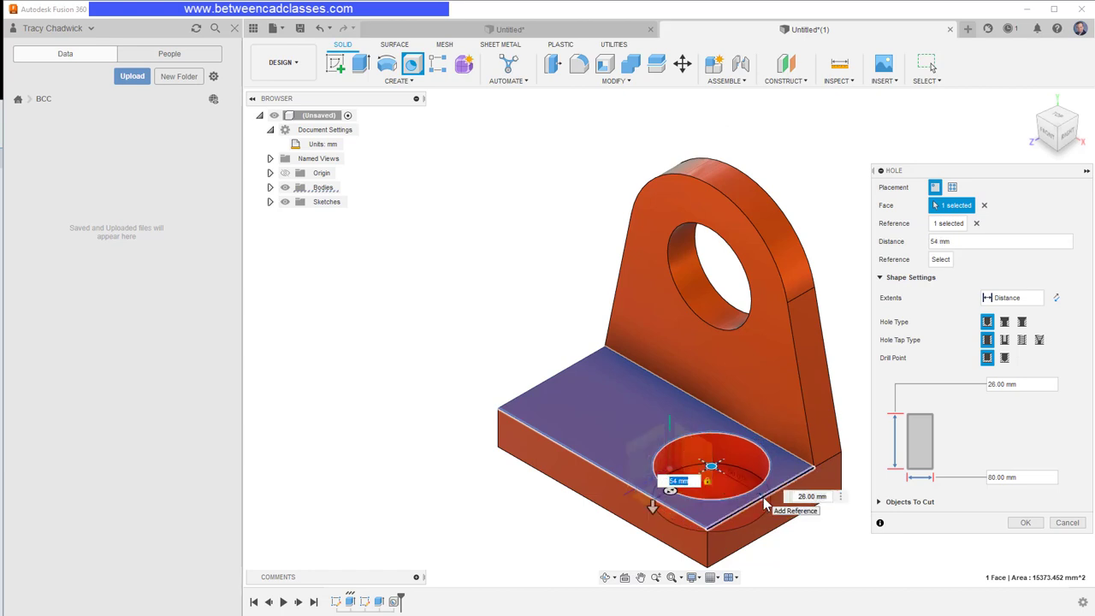
left_click(764, 503)
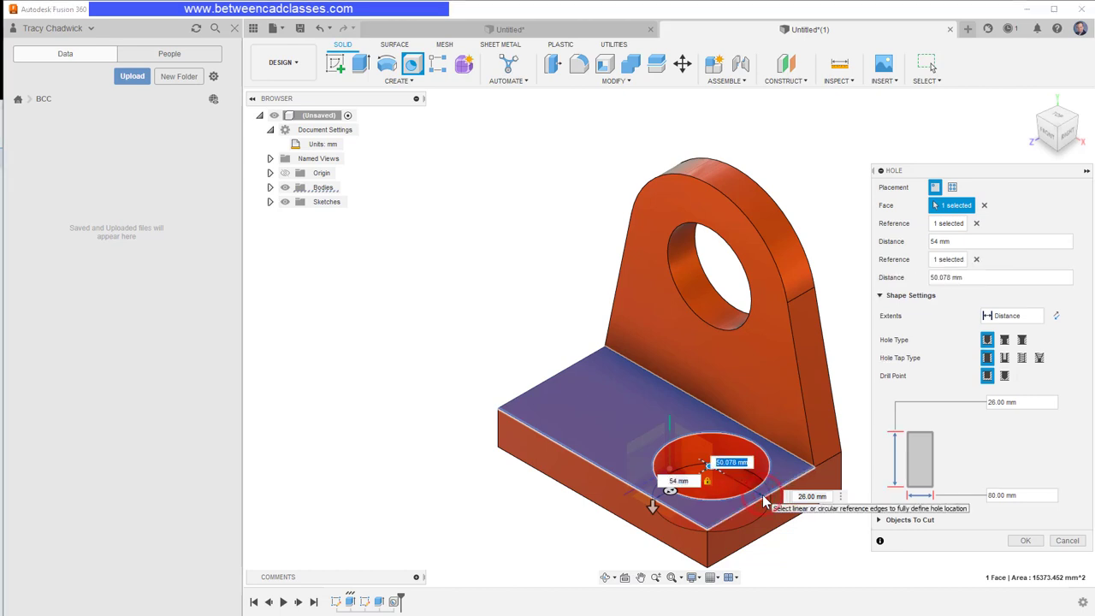
type("46")
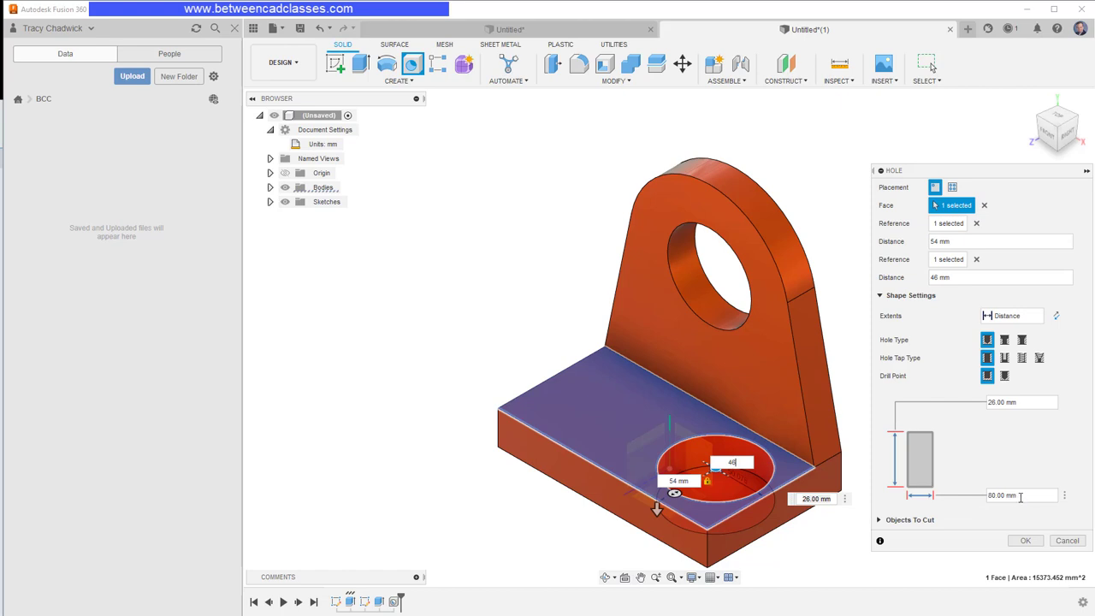
Step: Set the base block's hole to 52 mm diameter with extents All and create it
left_click_drag(997, 498, 953, 510)
type("5")
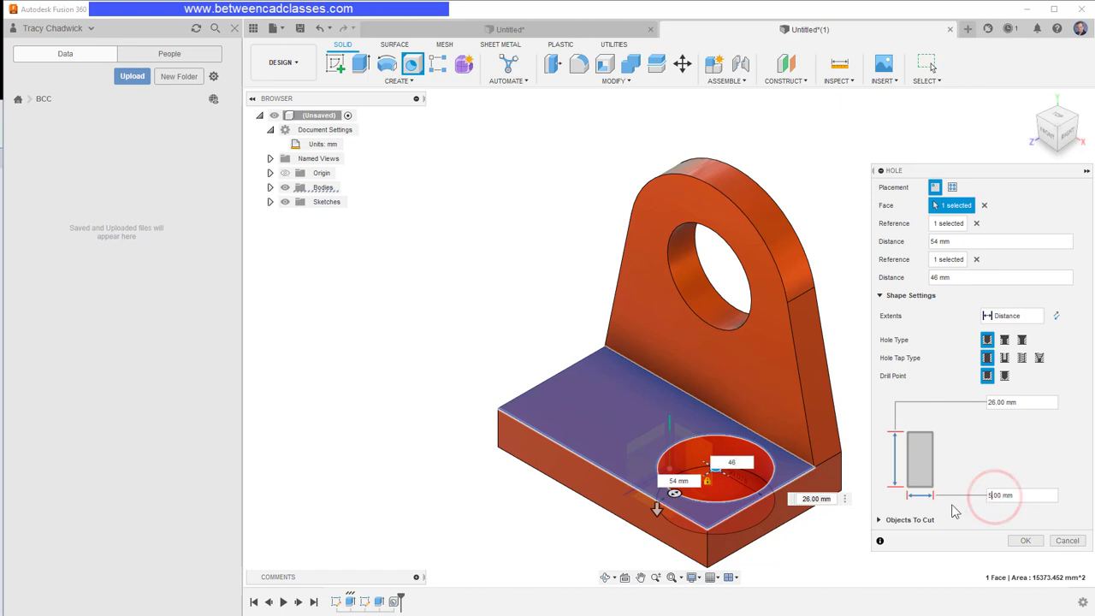
type("2")
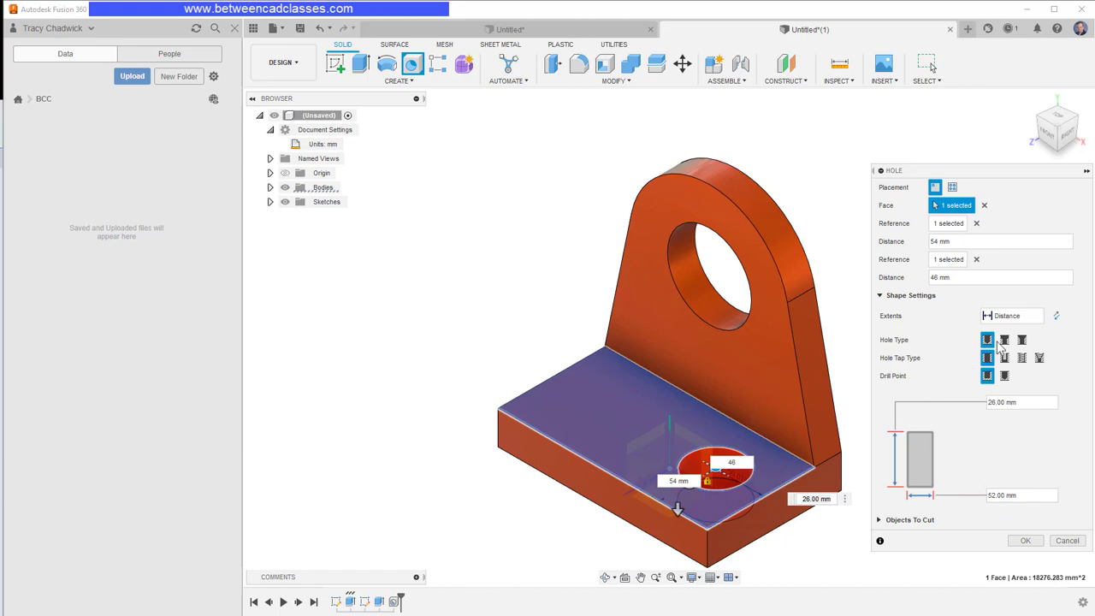
left_click(1033, 316)
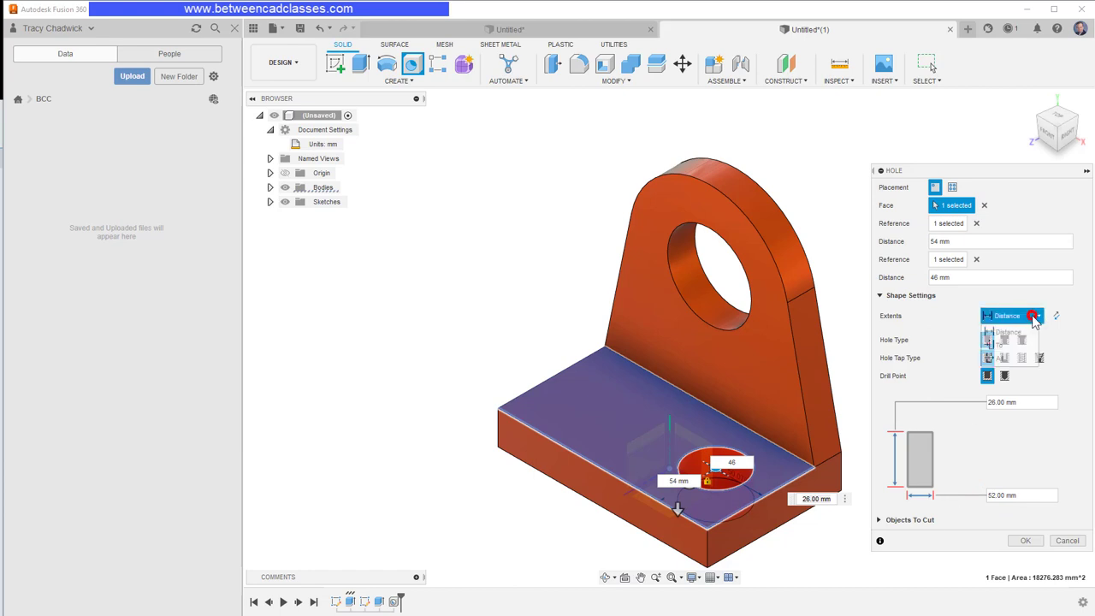
left_click(1005, 357)
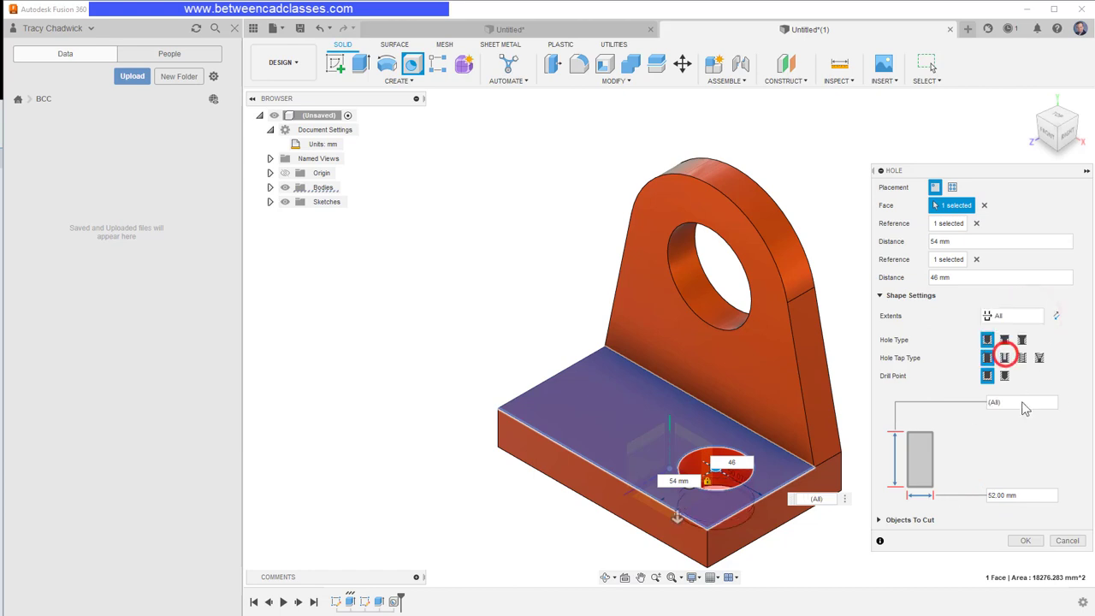
left_click(1025, 541)
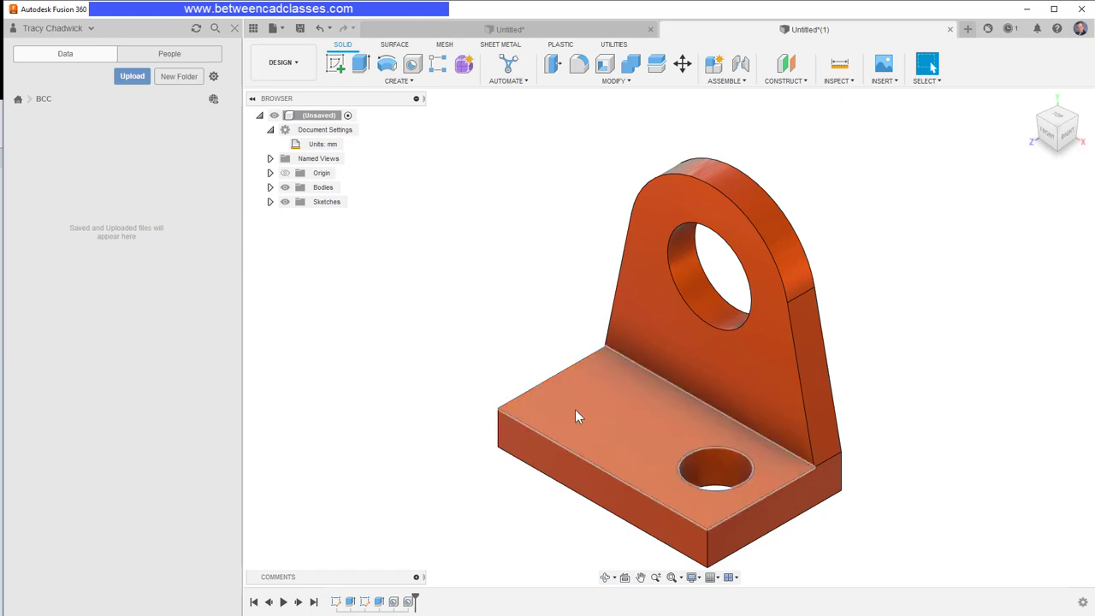
Step: Mirror the base block's hole feature across the origin YZ plane, with compute type Adjust
left_click(270, 173)
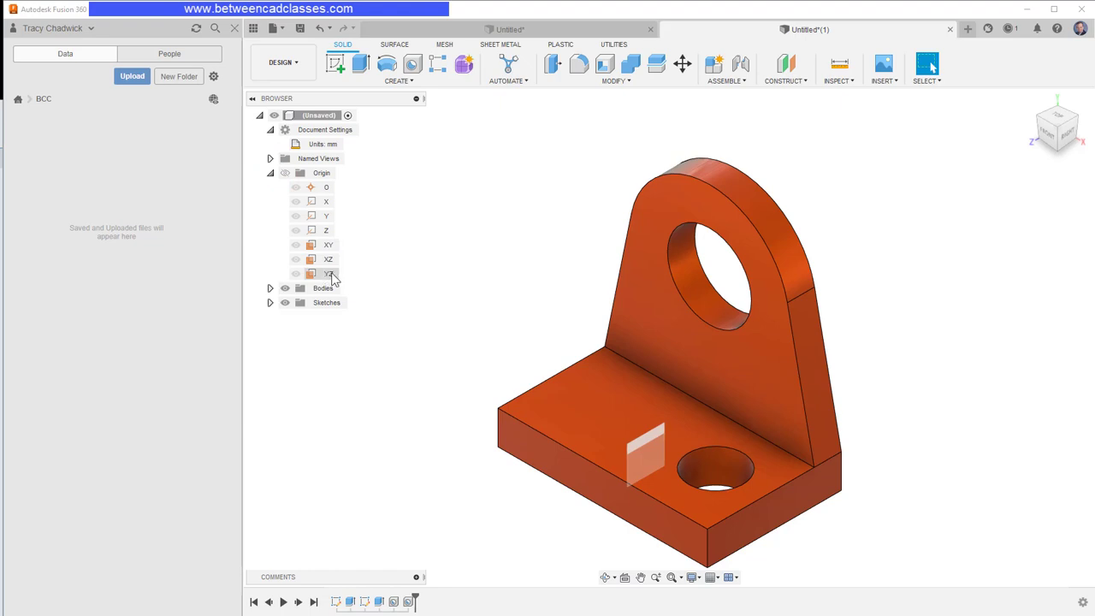
left_click(433, 275)
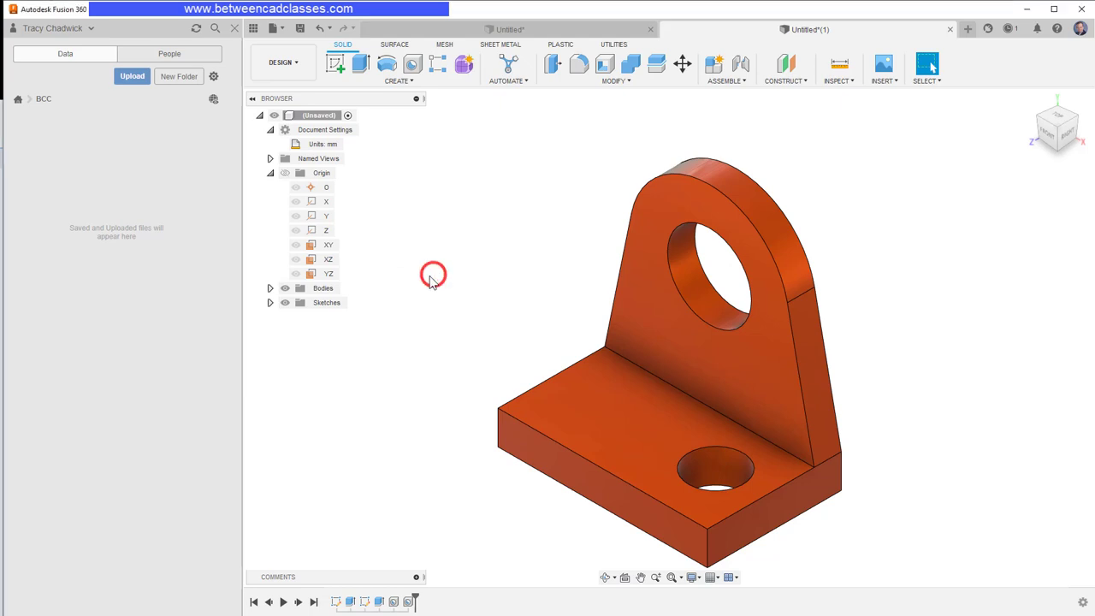
left_click(410, 83)
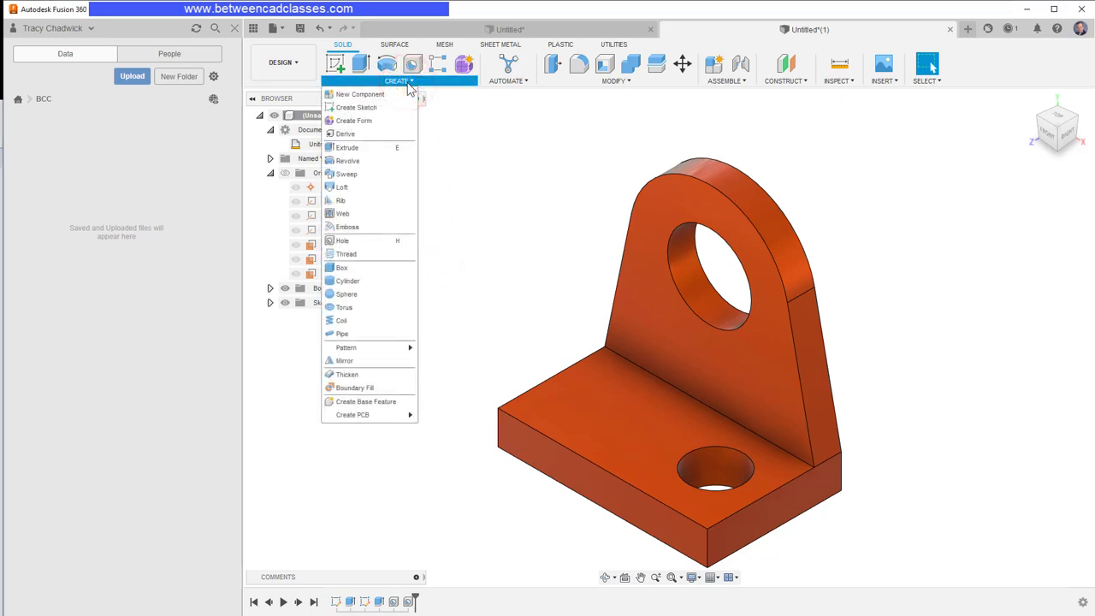
left_click(379, 362)
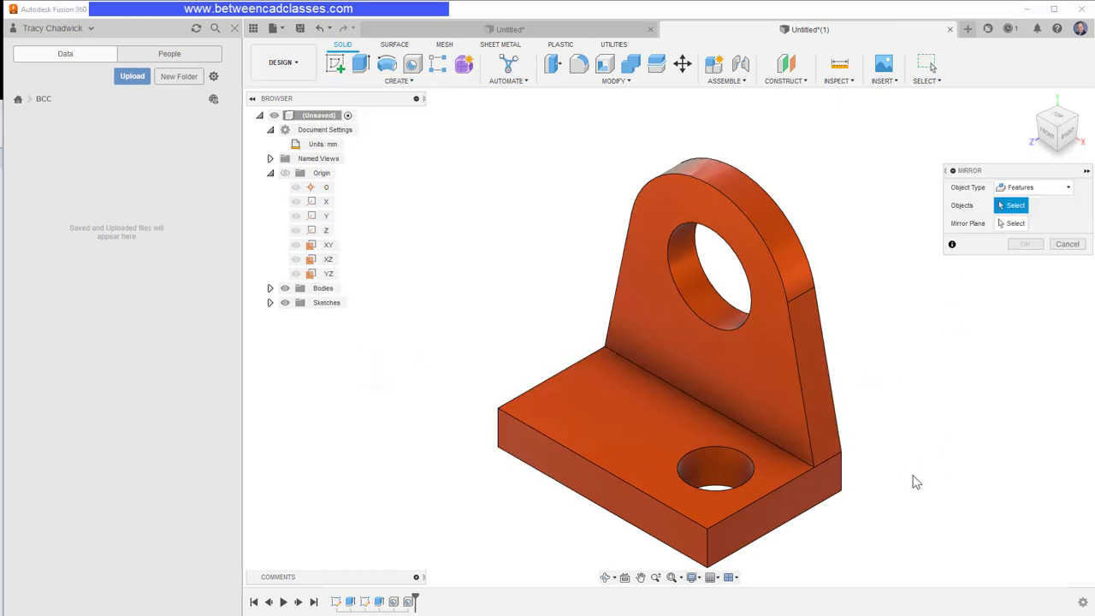
left_click(1066, 193)
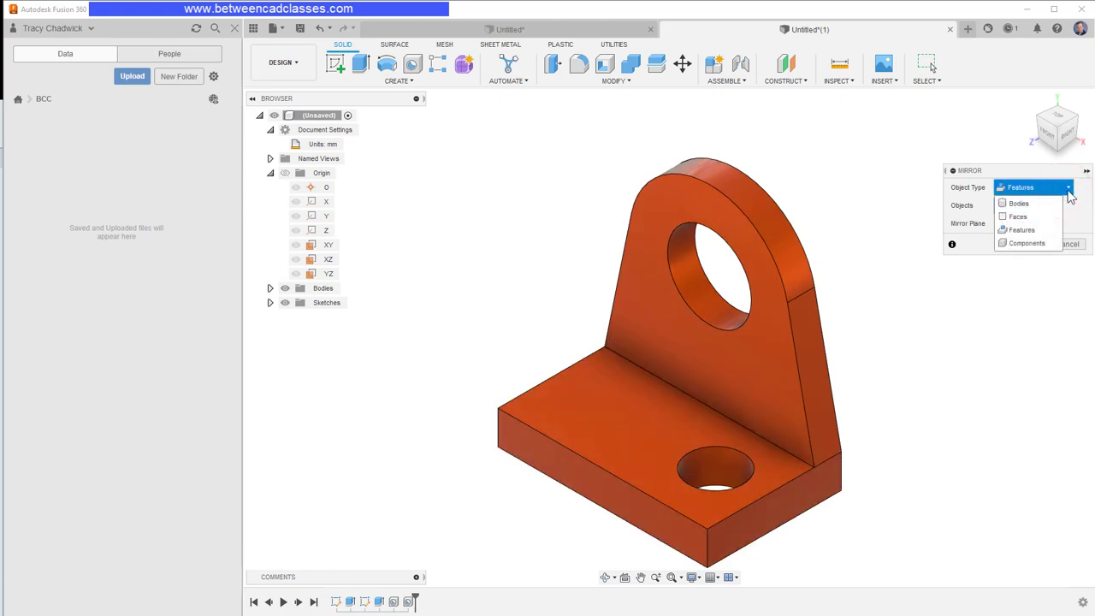
left_click(1031, 230)
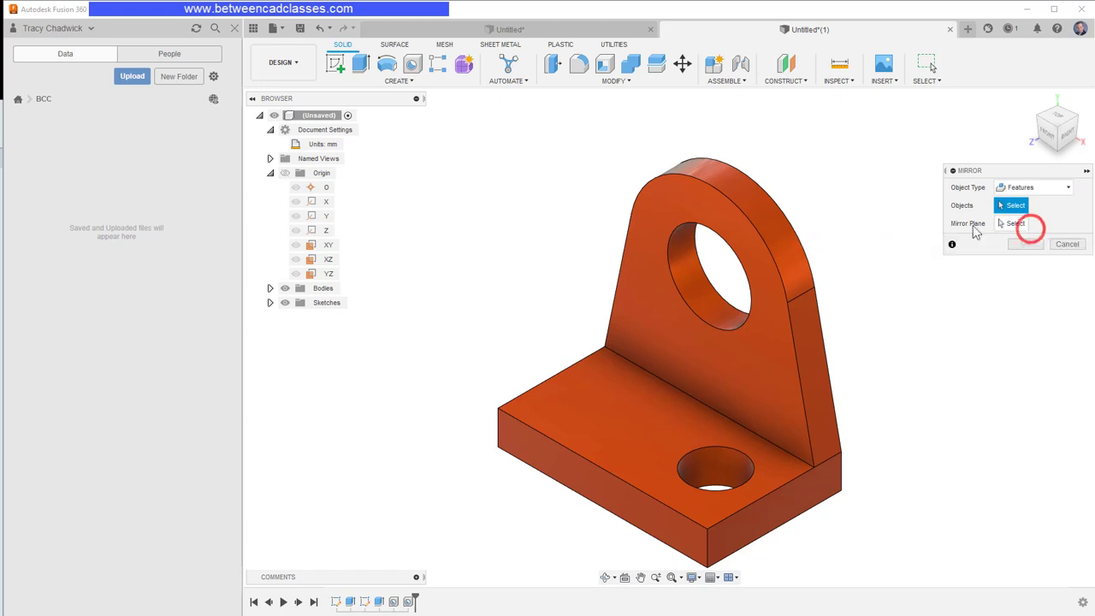
left_click(726, 459)
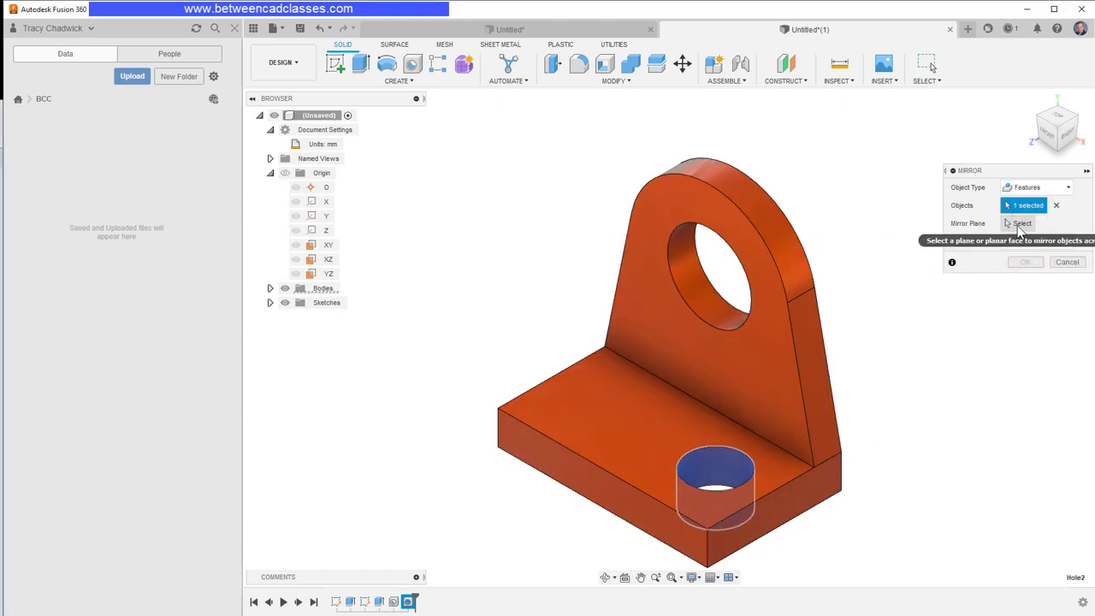
left_click(1021, 226)
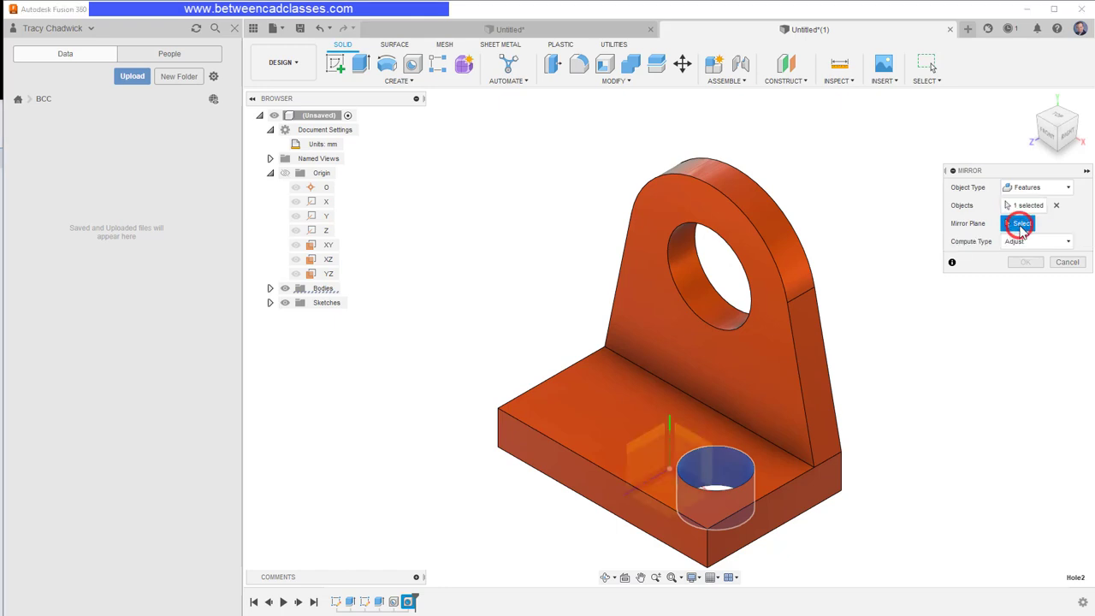
left_click(329, 273)
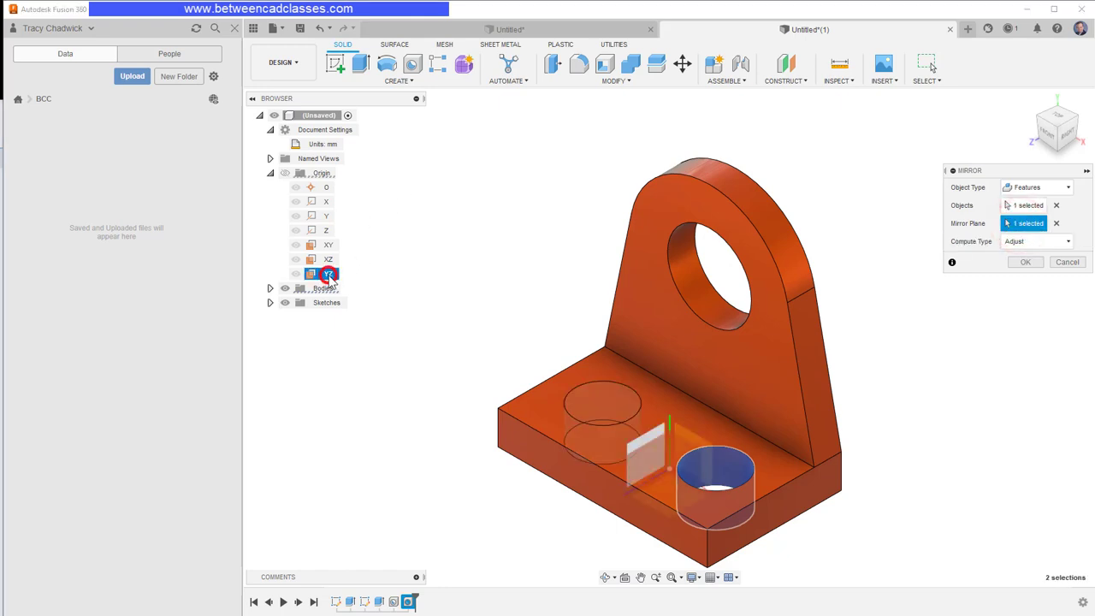
left_click(1025, 261)
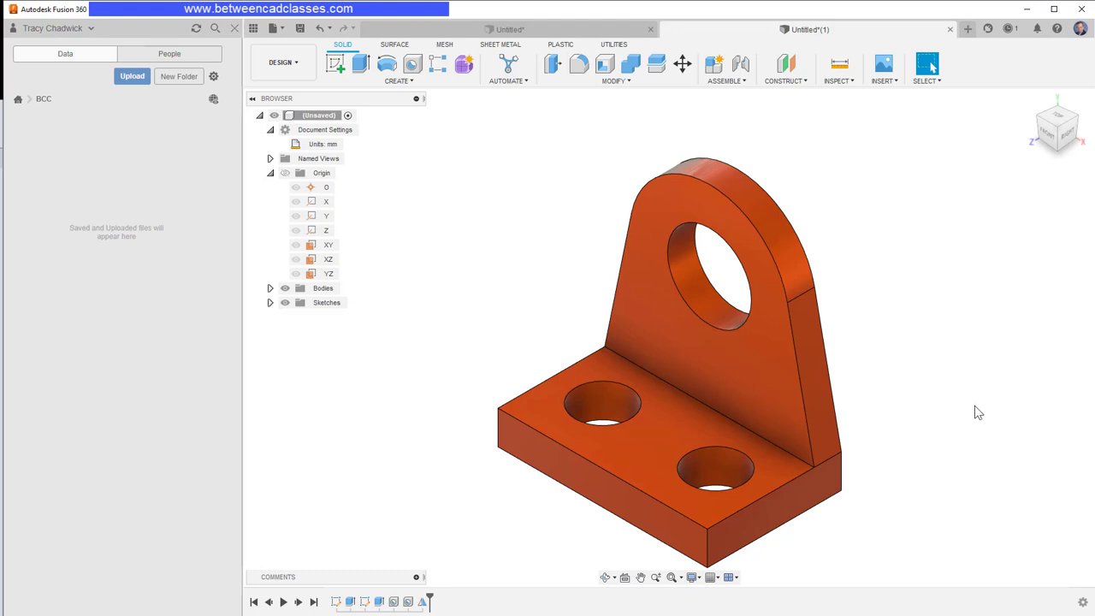
Step: Chamfer the base block's two front vertical corner edges with an equal distance of 38 mm
left_click(624, 83)
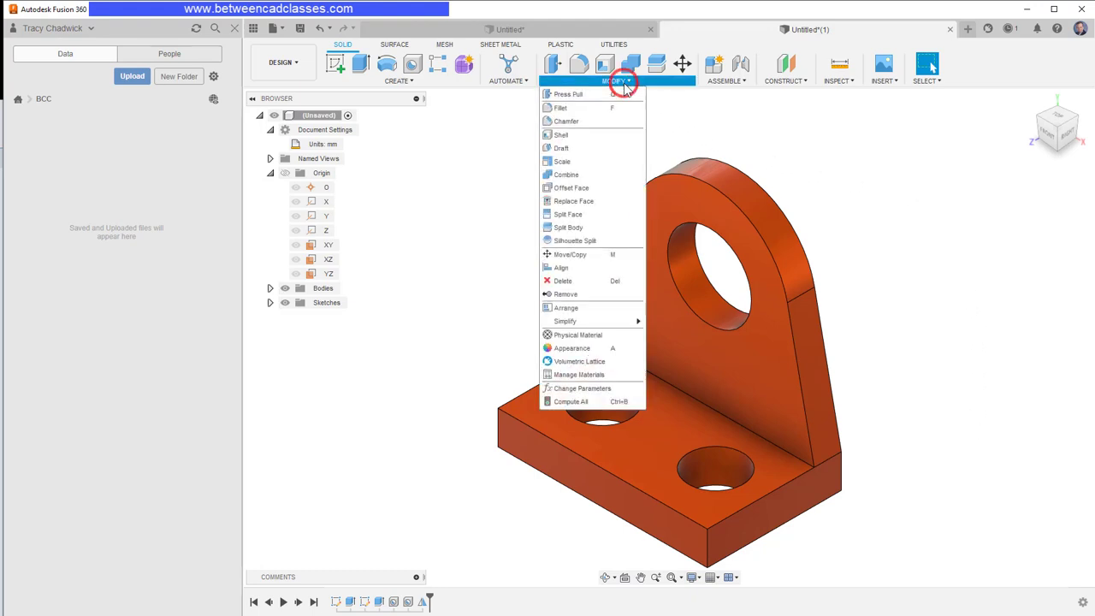
left_click(578, 123)
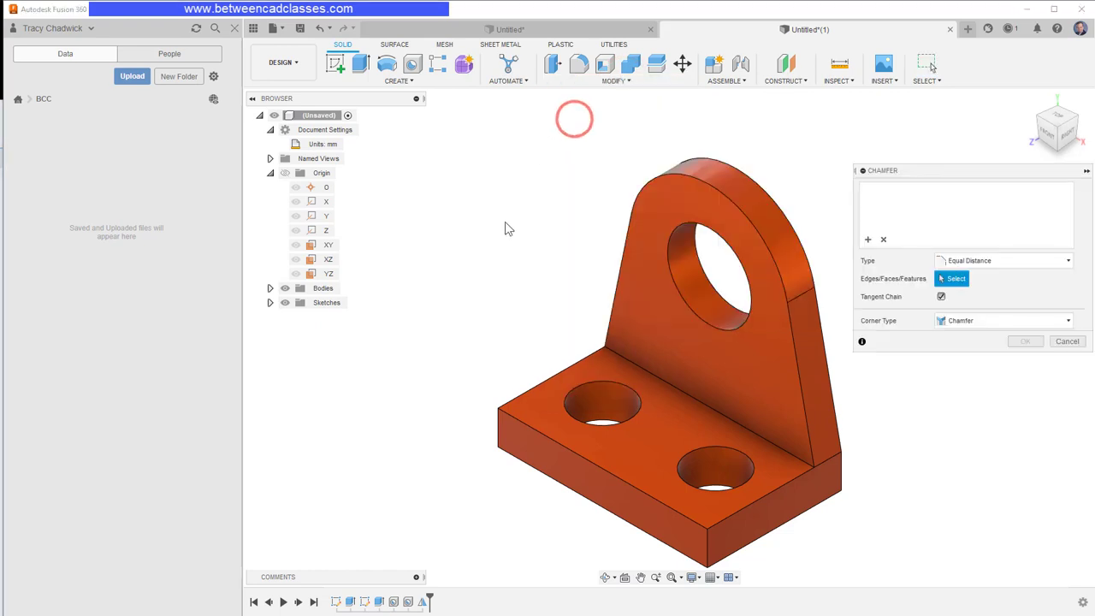
left_click(496, 432)
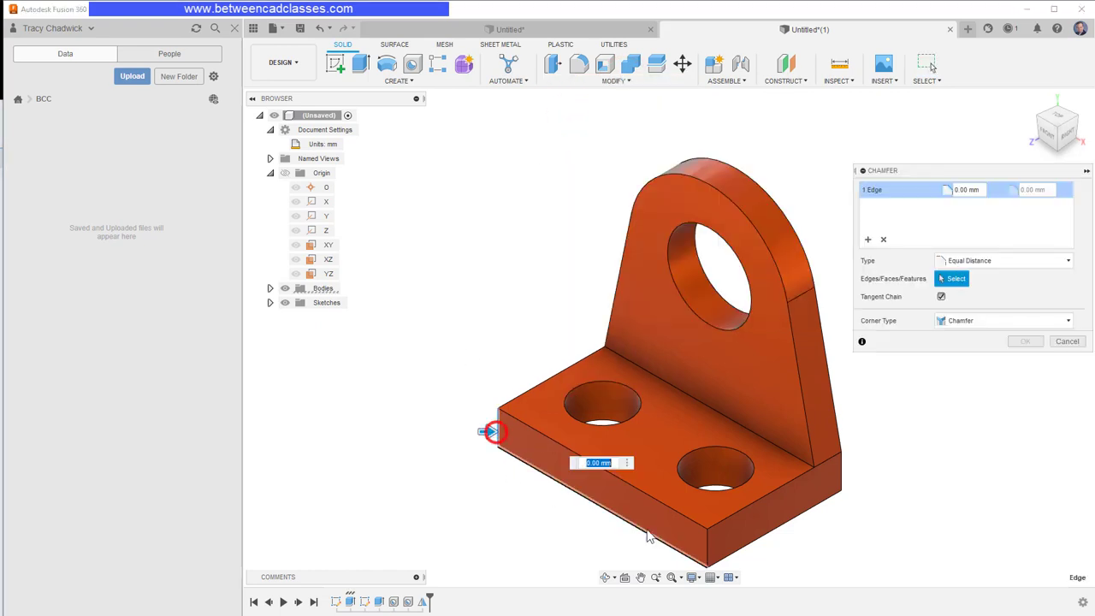
left_click(708, 548)
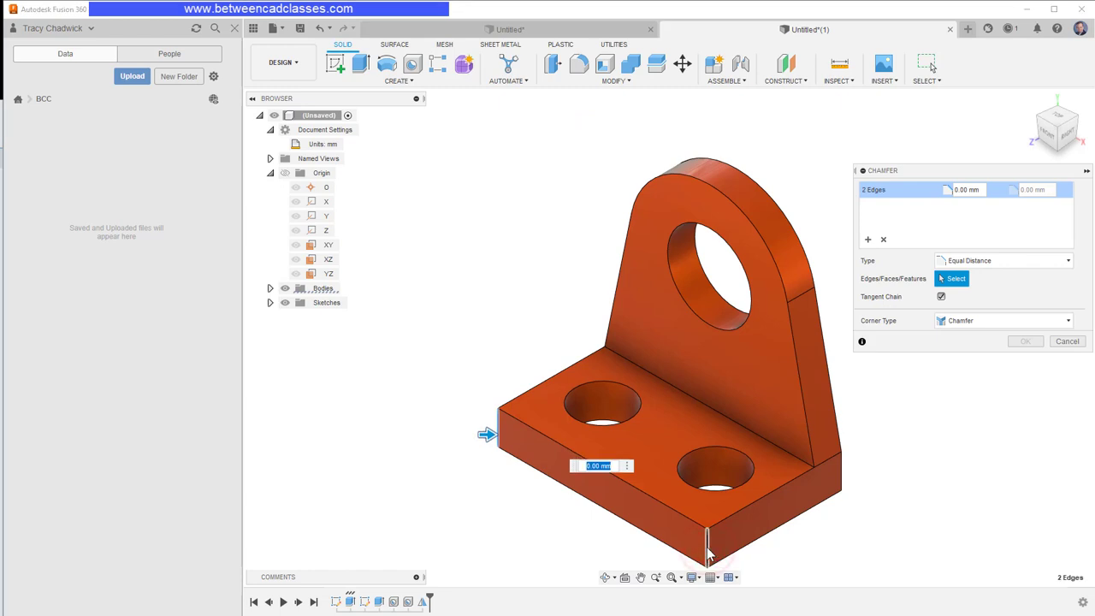
type("38")
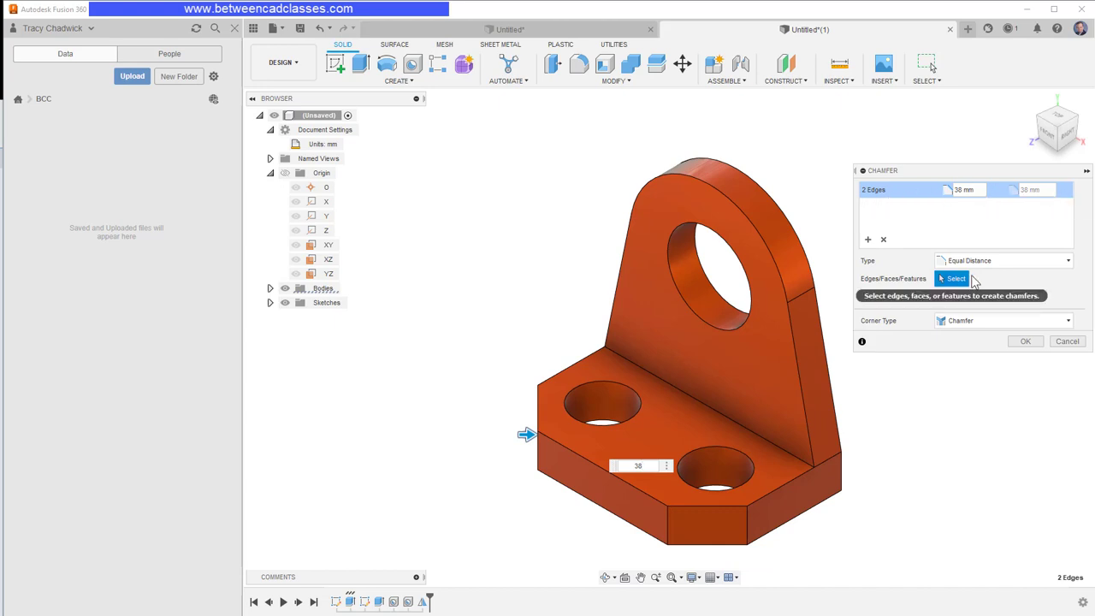
left_click(1029, 344)
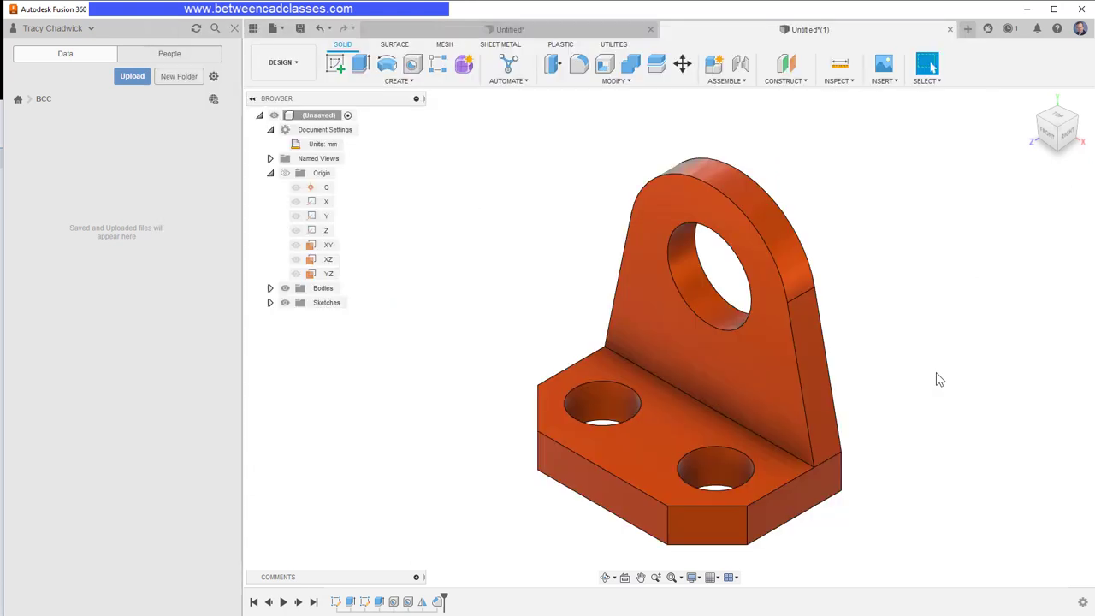
Step: Sketch a rectangle on the base's top face between the two holes, running from the upright's front face to the base's front edge
left_click(335, 64)
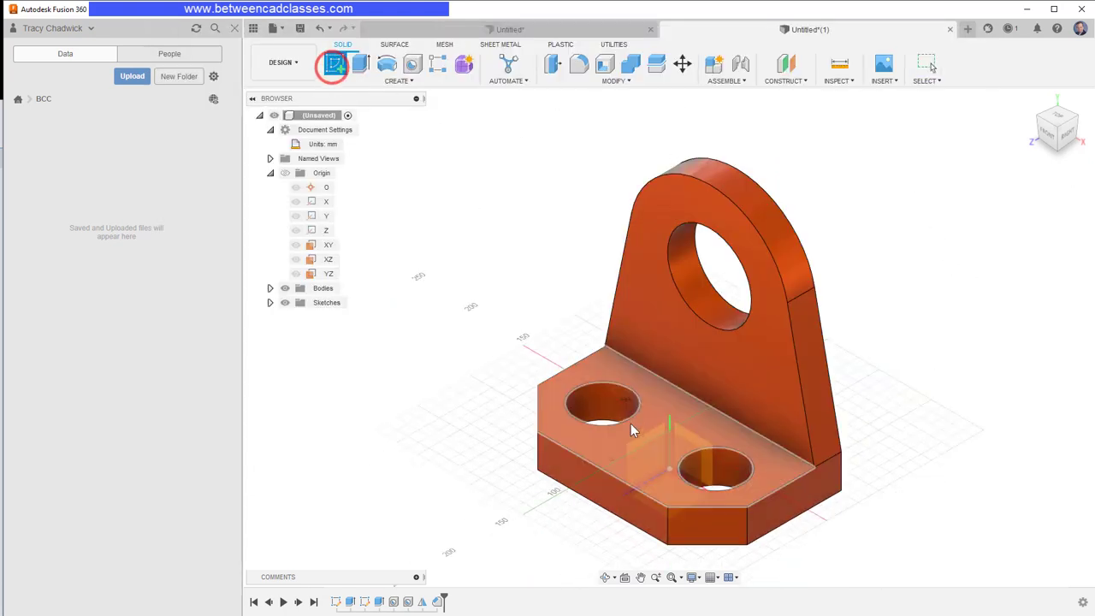
left_click(649, 419)
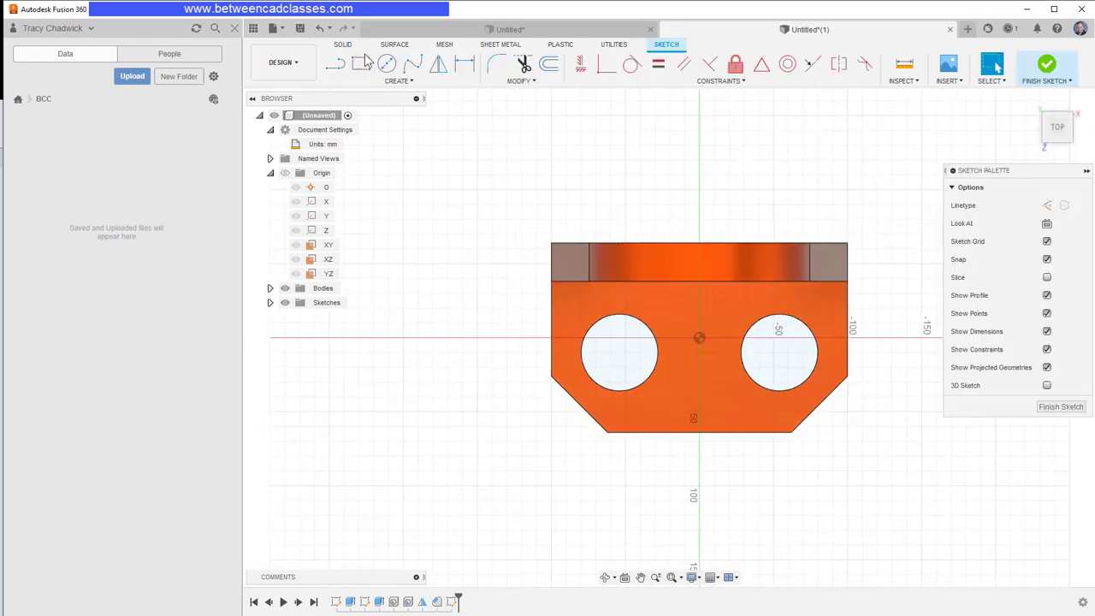
left_click(361, 63)
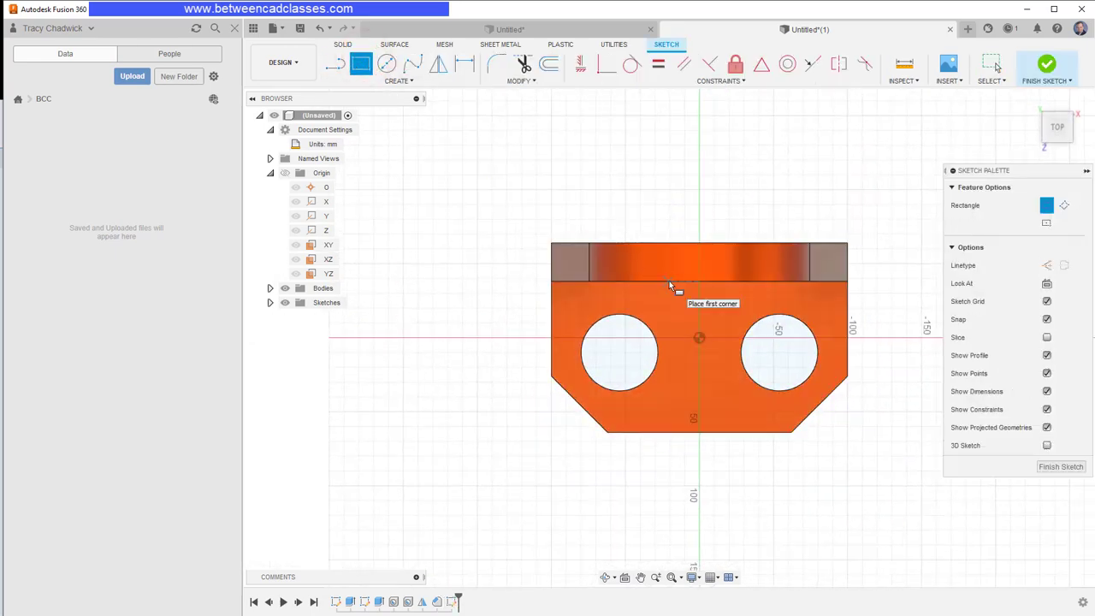
left_click(669, 281)
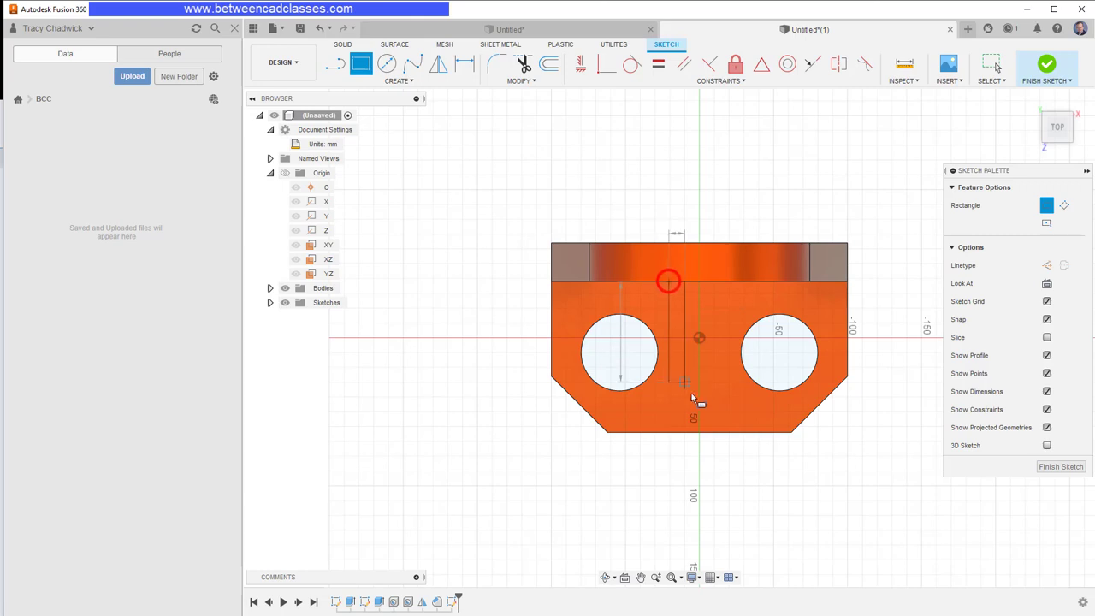
left_click(726, 434)
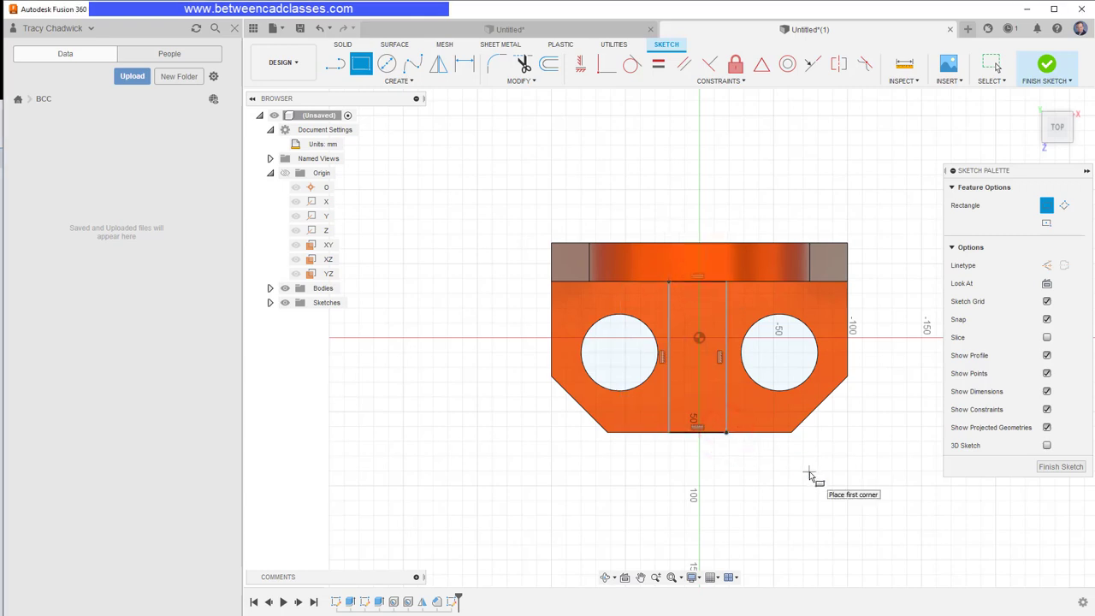
Step: Dimension the distance between the rectangle's two long sides as 36 mm
mouse_move(810, 481)
middle_mouse_down("shift")
mouse_move(794, 459)
mouse_move(804, 476)
middle_mouse_up("shift")
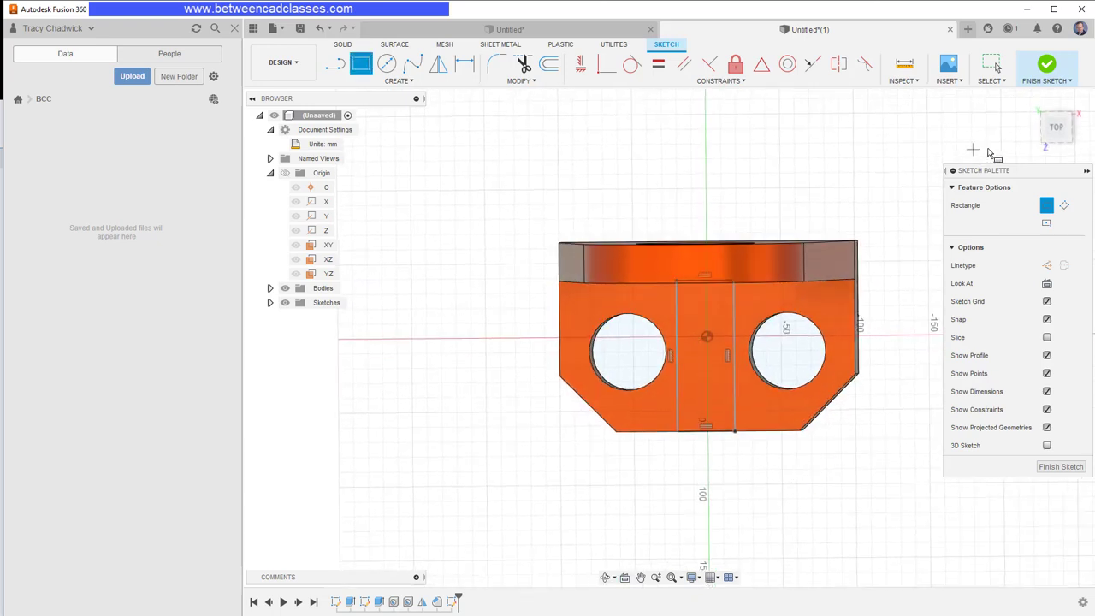
left_click(1058, 130)
key("d")
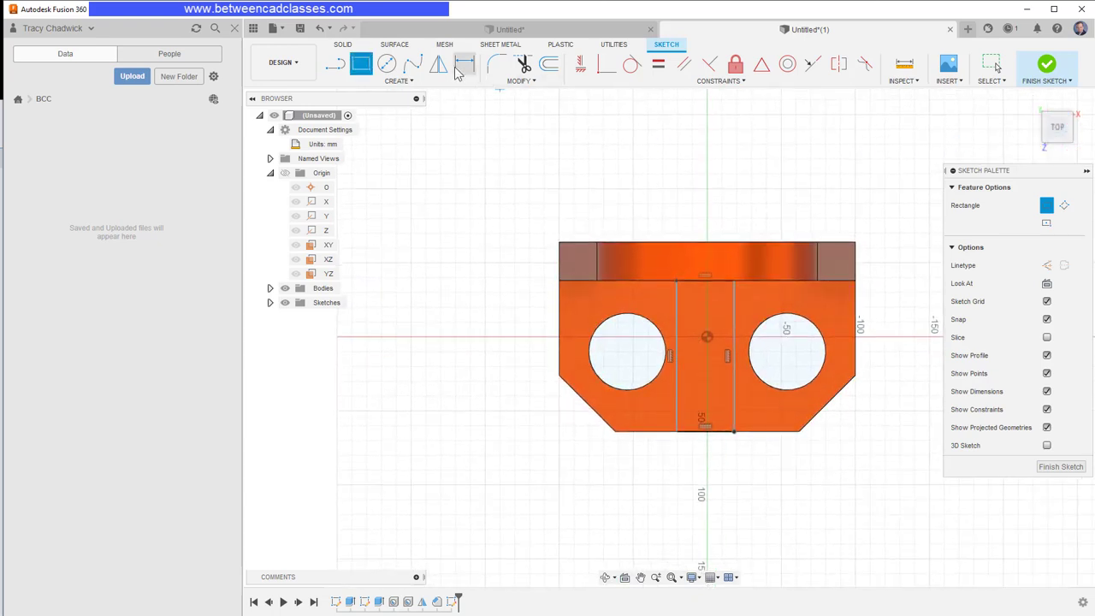
left_click(677, 402)
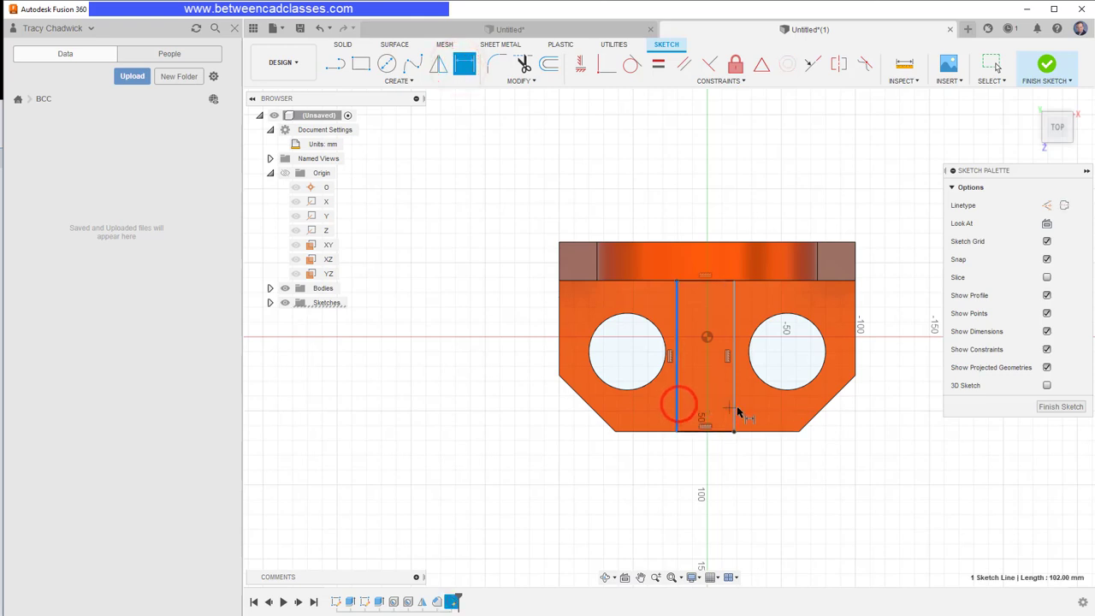
left_click(735, 409)
left_click(706, 486)
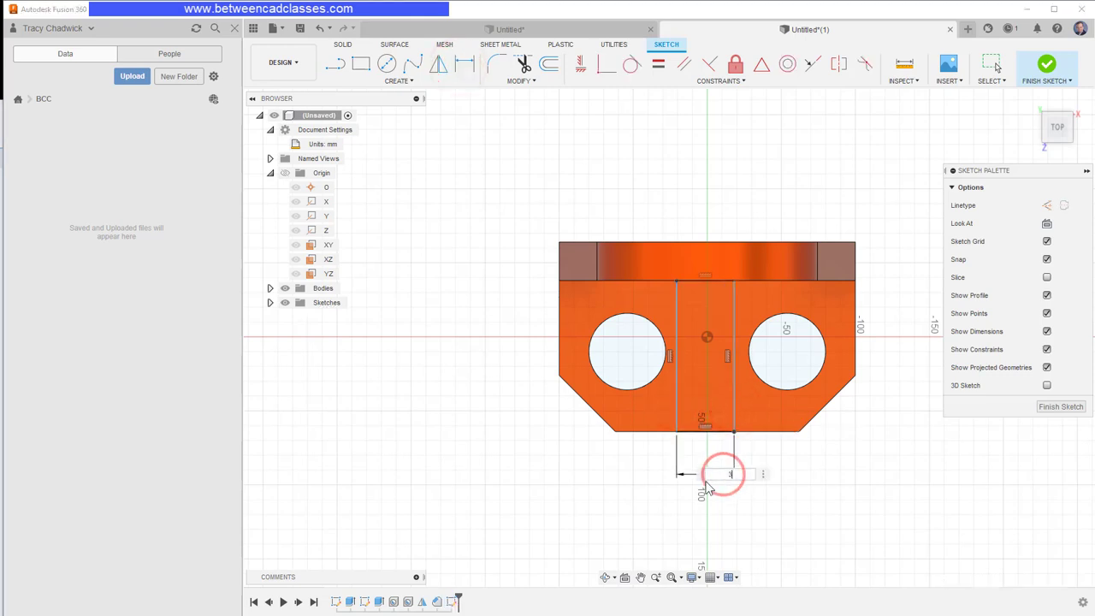
key("Return")
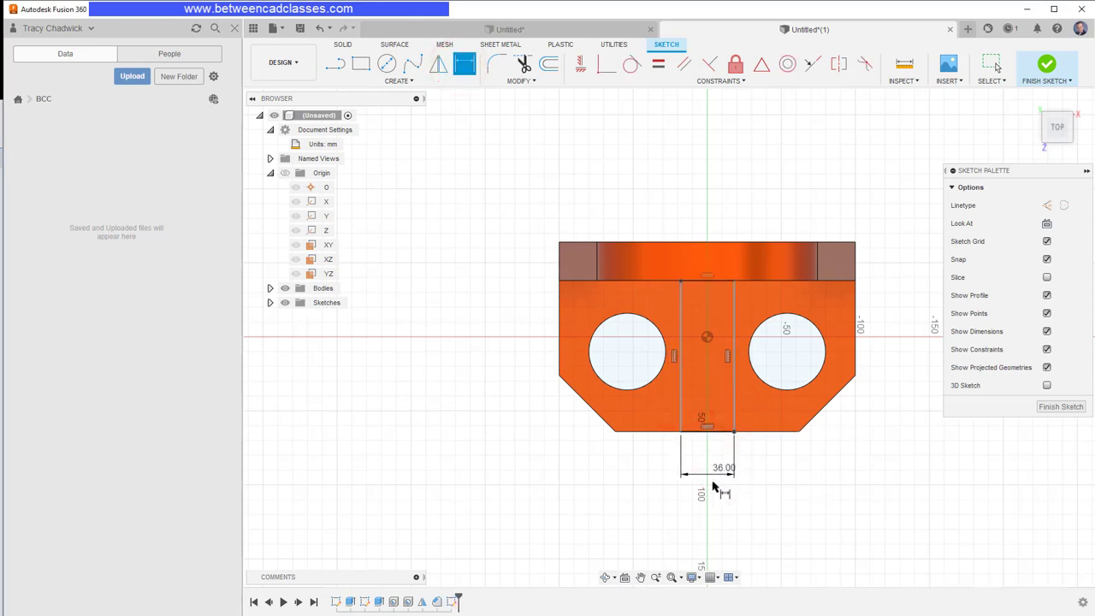
Step: Dimension the rectangle's left side 44 mm from the left chamfer's front corner and finish the sketch
left_click(682, 416)
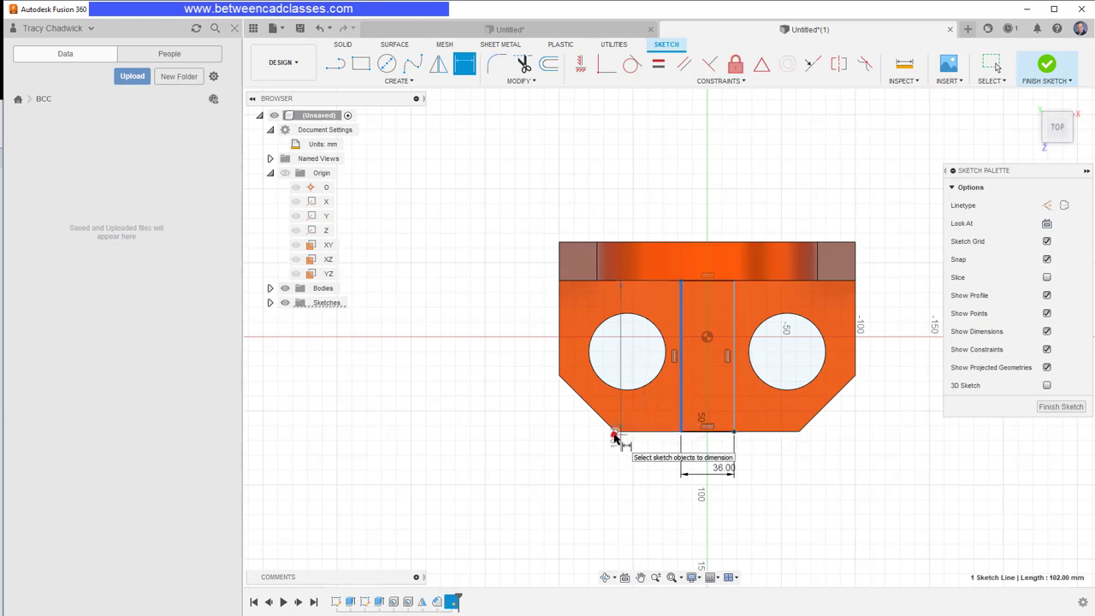
left_click(614, 434)
left_click(621, 479)
key("Return")
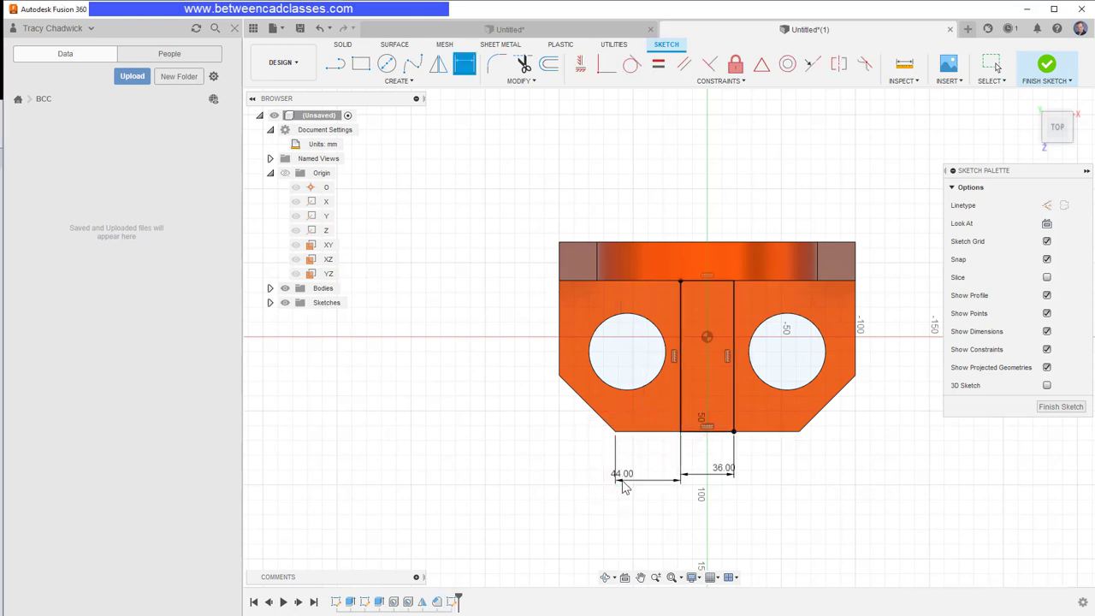
left_click(1061, 406)
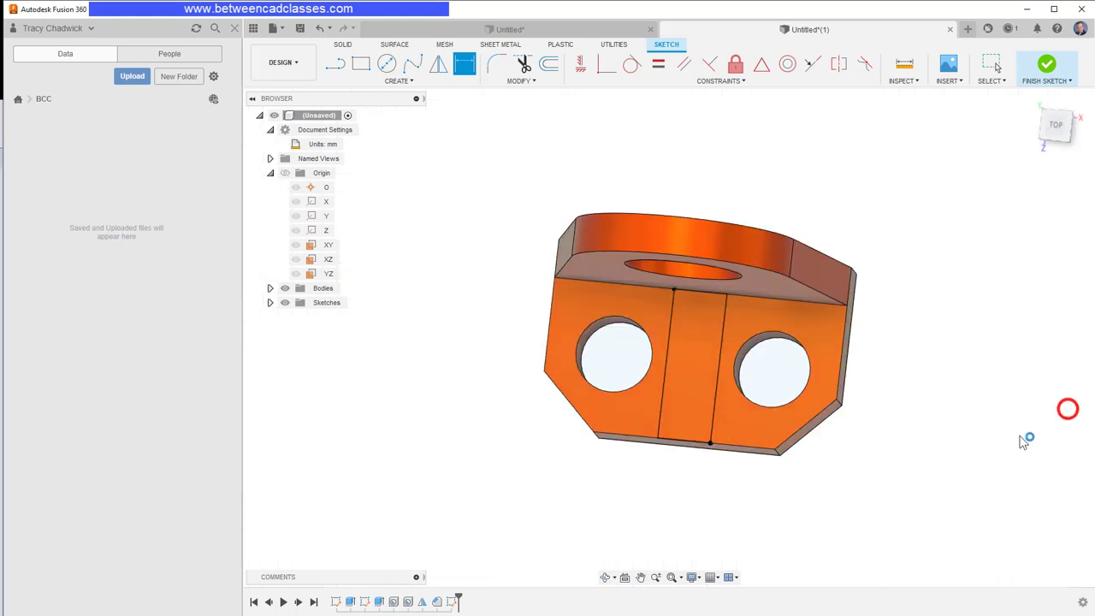
Step: Extrude the rectangle 10 mm upward from the base's top face, joined to the body
left_click(355, 65)
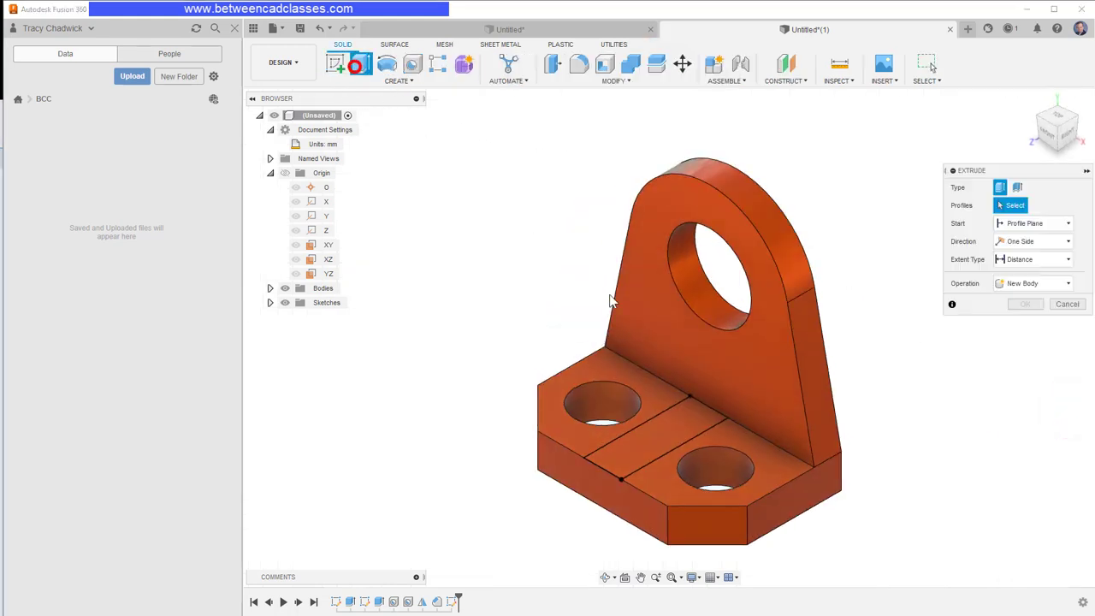
left_click(661, 443)
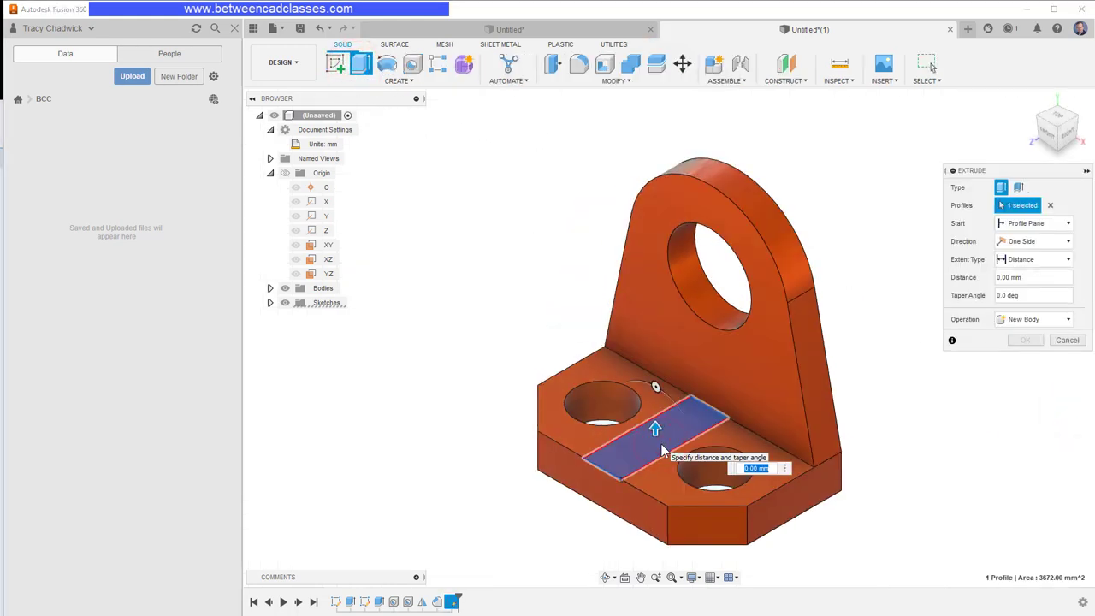
type("10")
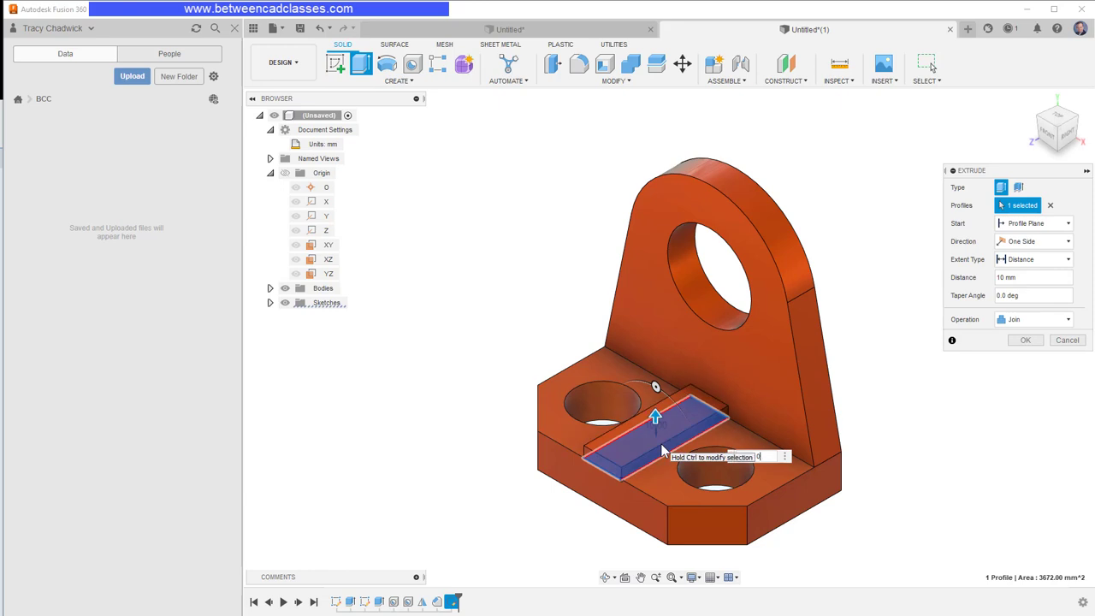
key("Return")
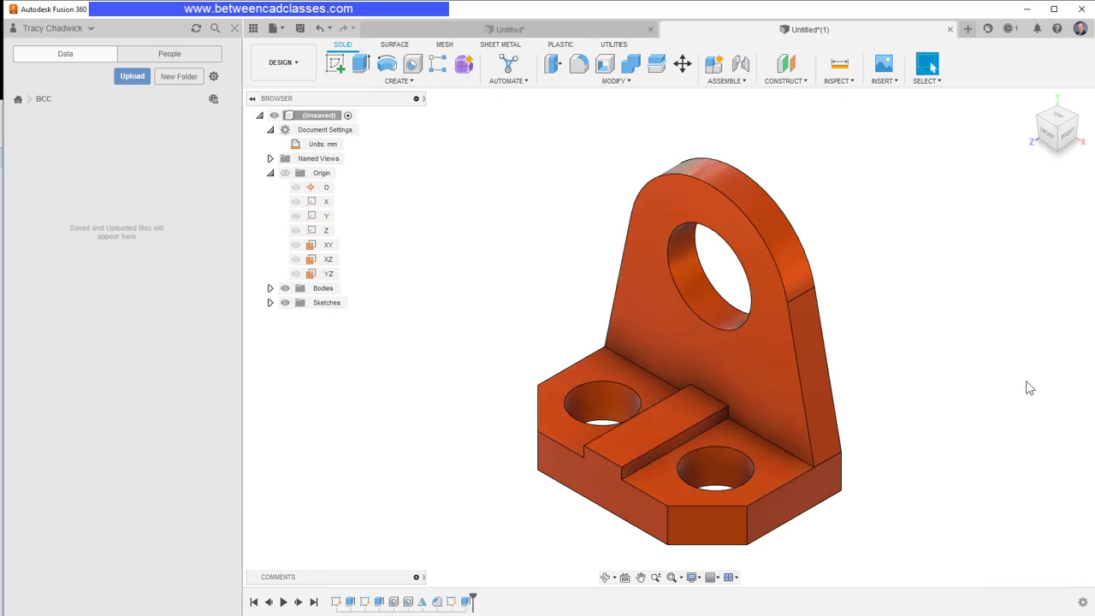